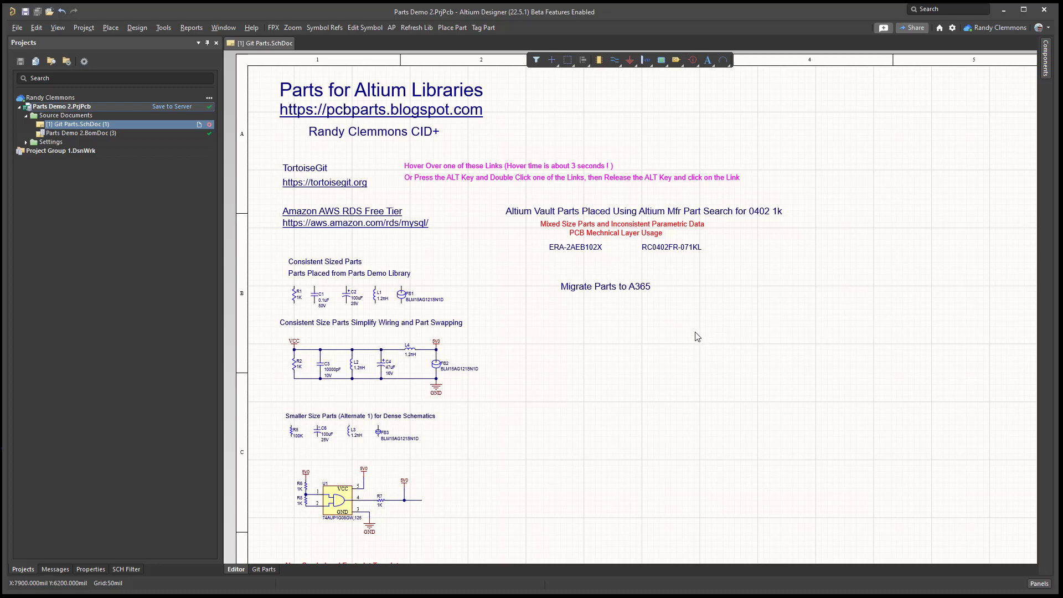
# Open the Components panel, enlarge its list, and show the 23 Parts_Demo.DbLib - Parts.
pyautogui.click(1047, 65)
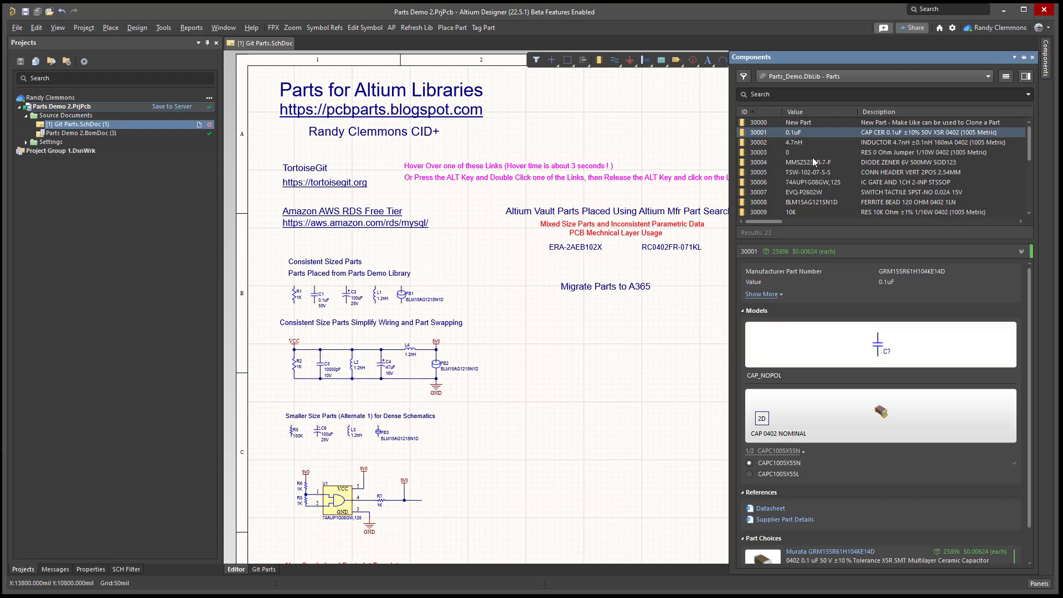
pyautogui.click(988, 75)
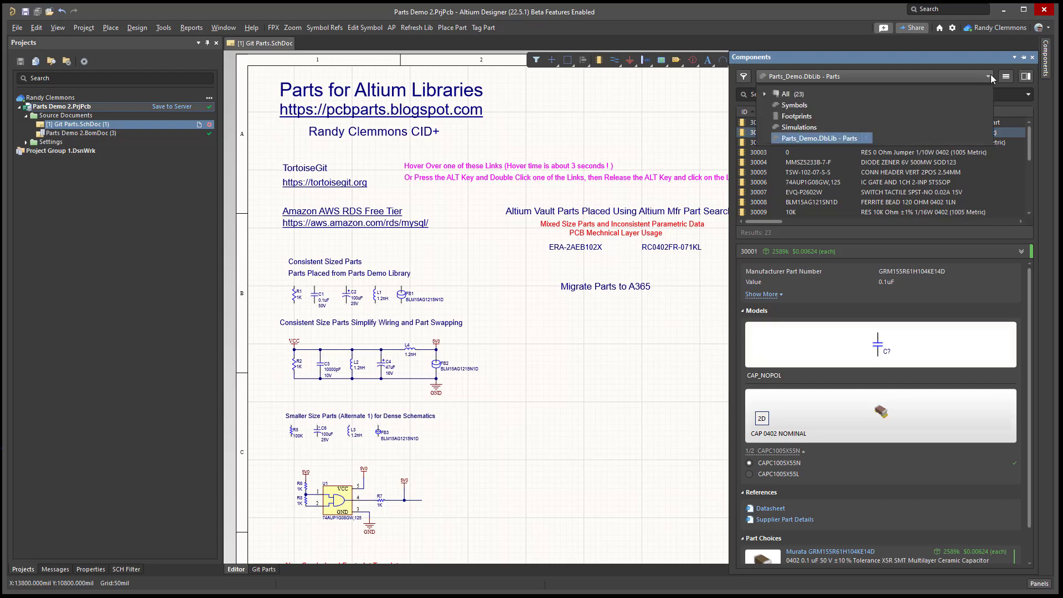
pyautogui.click(791, 94)
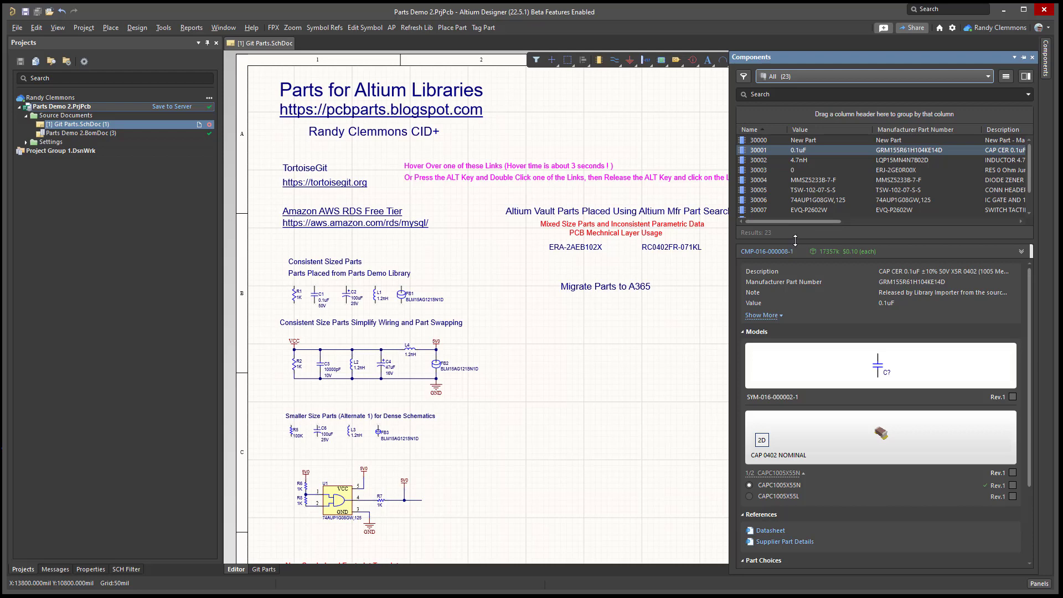
pyautogui.moveTo(793, 244); pyautogui.dragTo(790, 391)
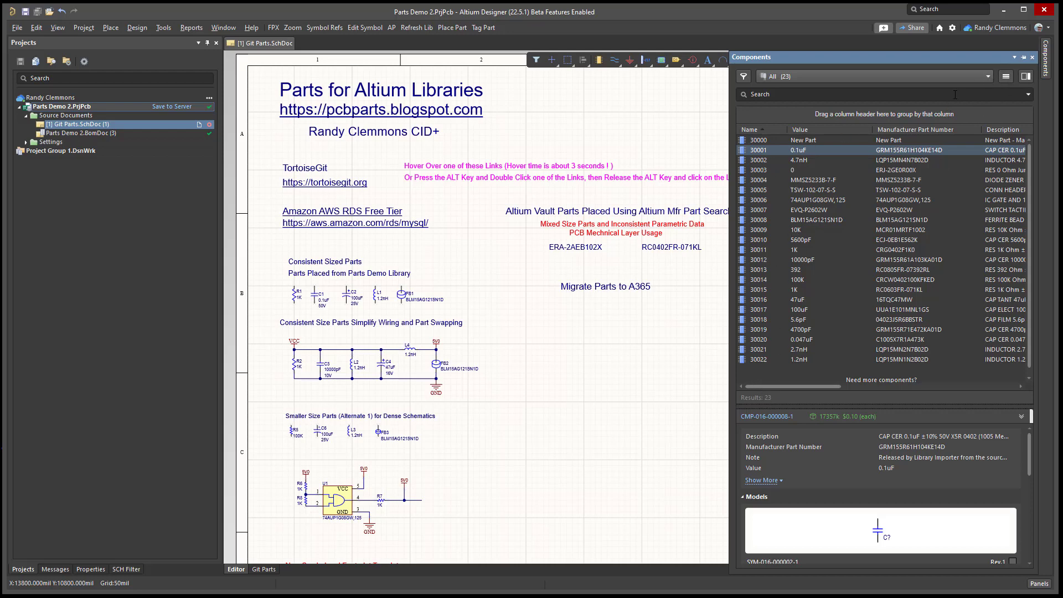
pyautogui.click(989, 77)
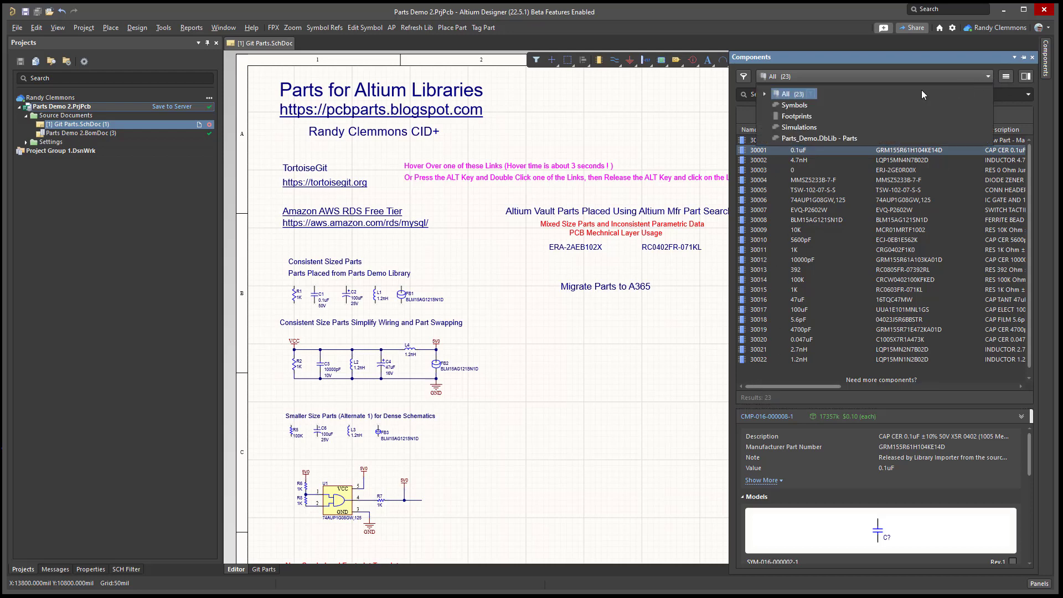
pyautogui.click(790, 141)
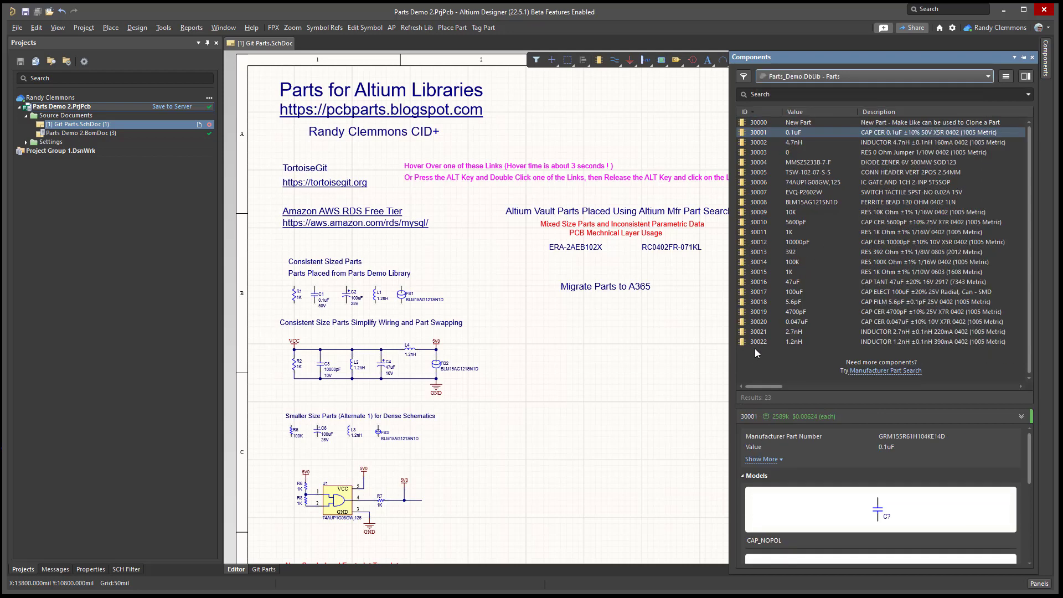
pyautogui.hotkey('alt', 'Tab')
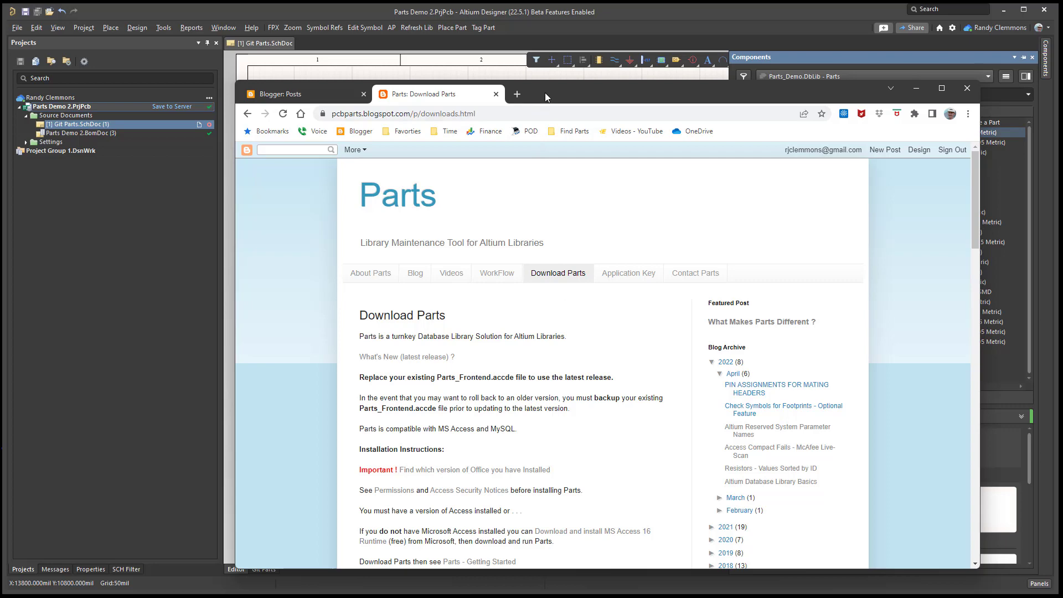
pyautogui.hotkey('alt', 'Tab')
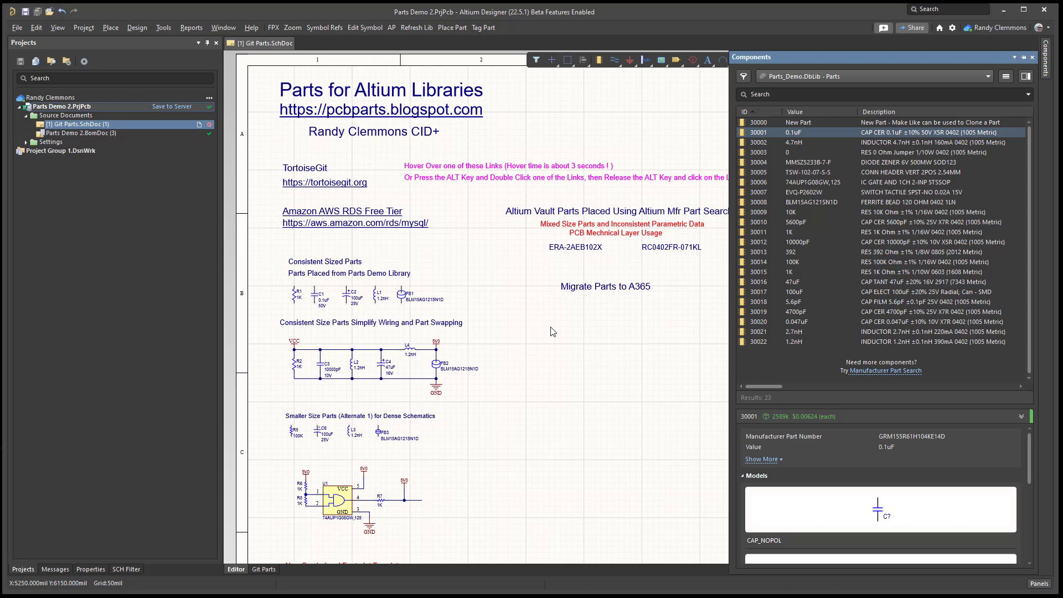
# Select all 23 components under All and delete them with their related items (49 total).
pyautogui.click(938, 77)
pyautogui.click(805, 94)
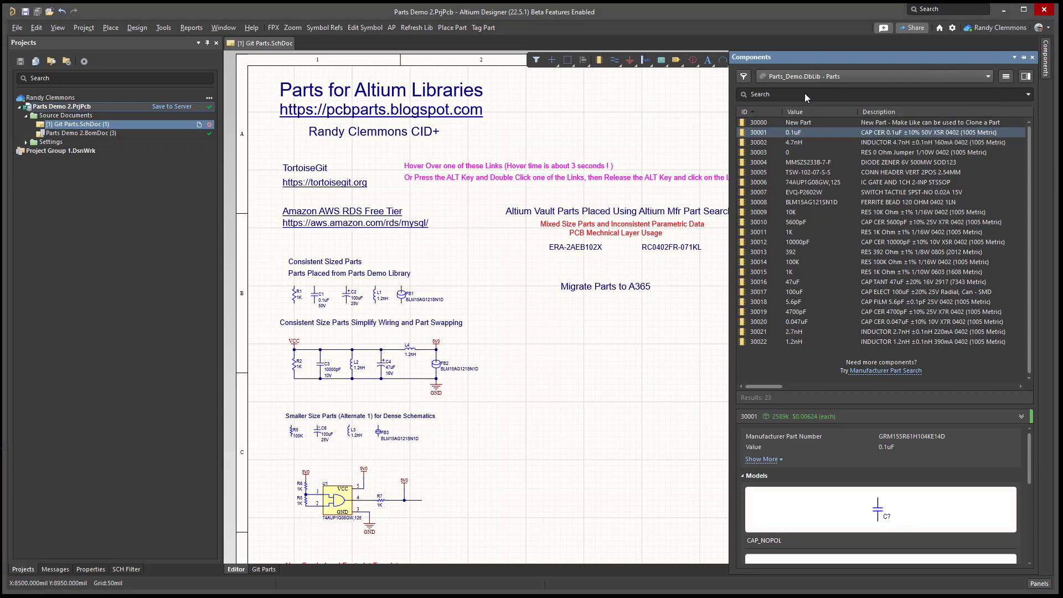
pyautogui.click(782, 221)
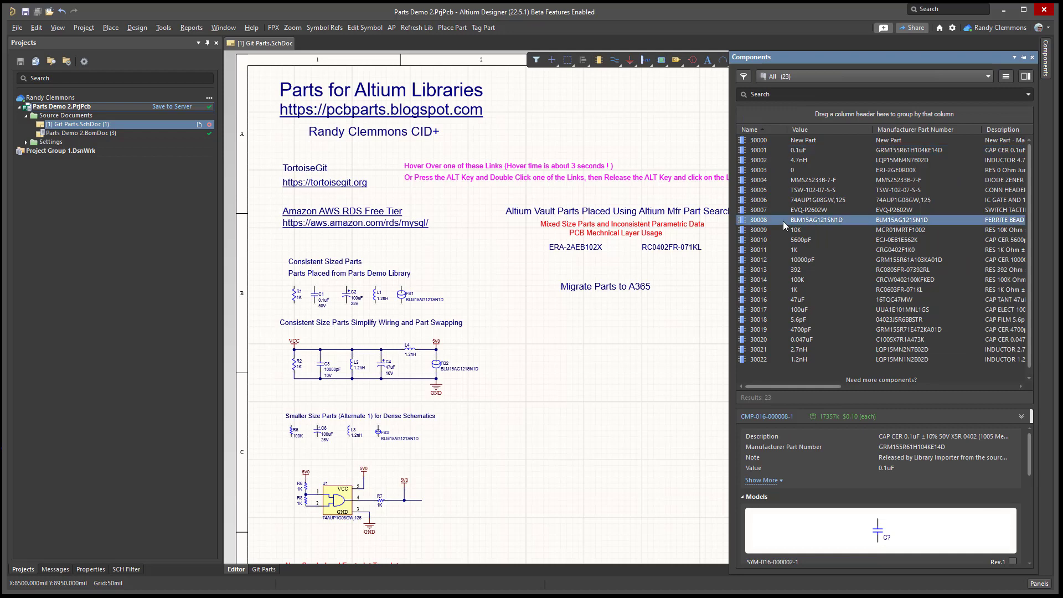
pyautogui.hotkey('ctrl', 'a')
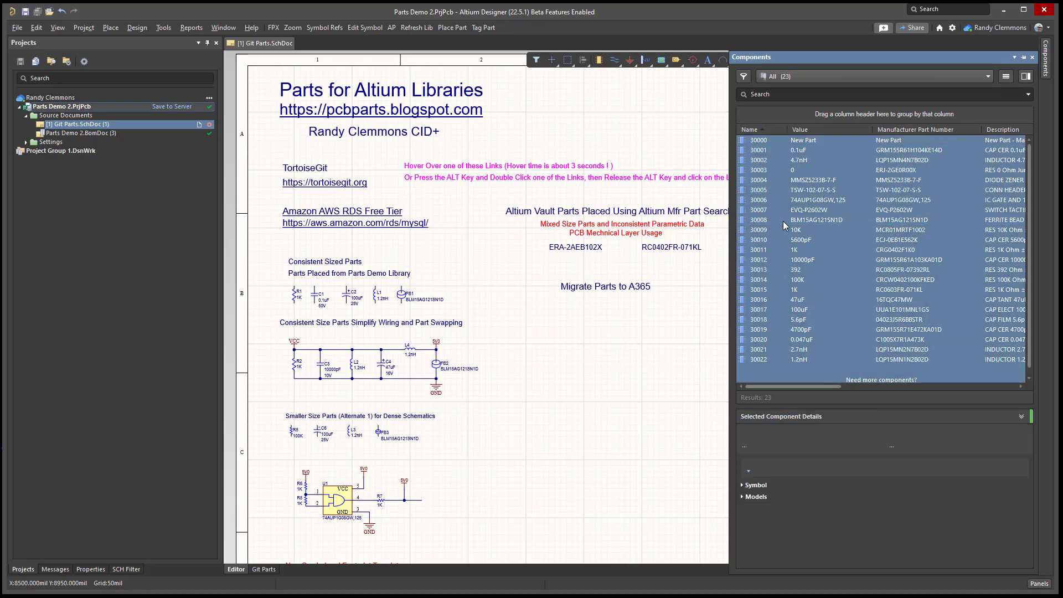
pyautogui.rightClick(771, 224)
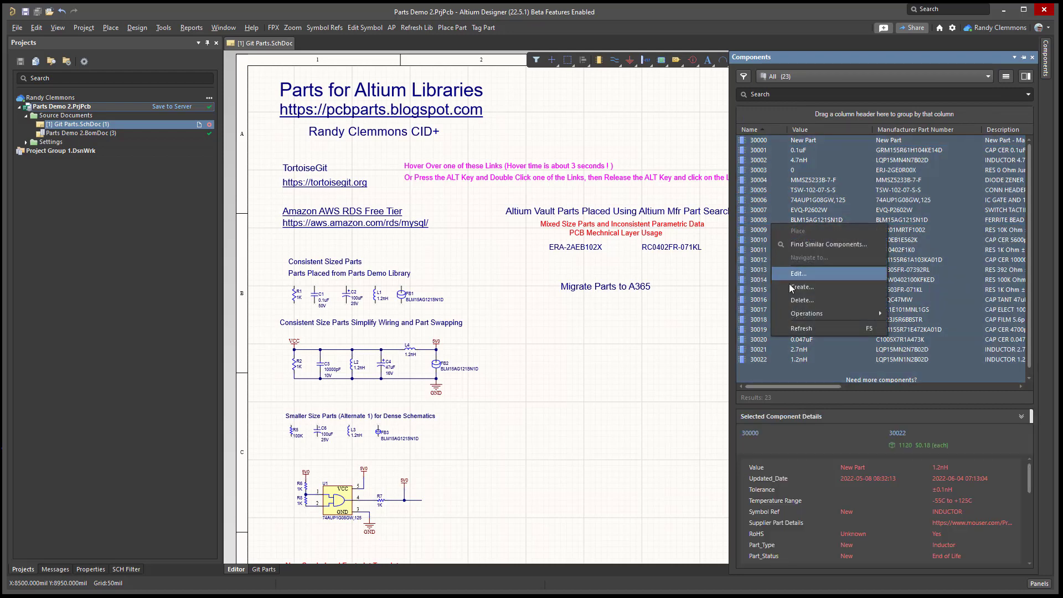
pyautogui.click(796, 301)
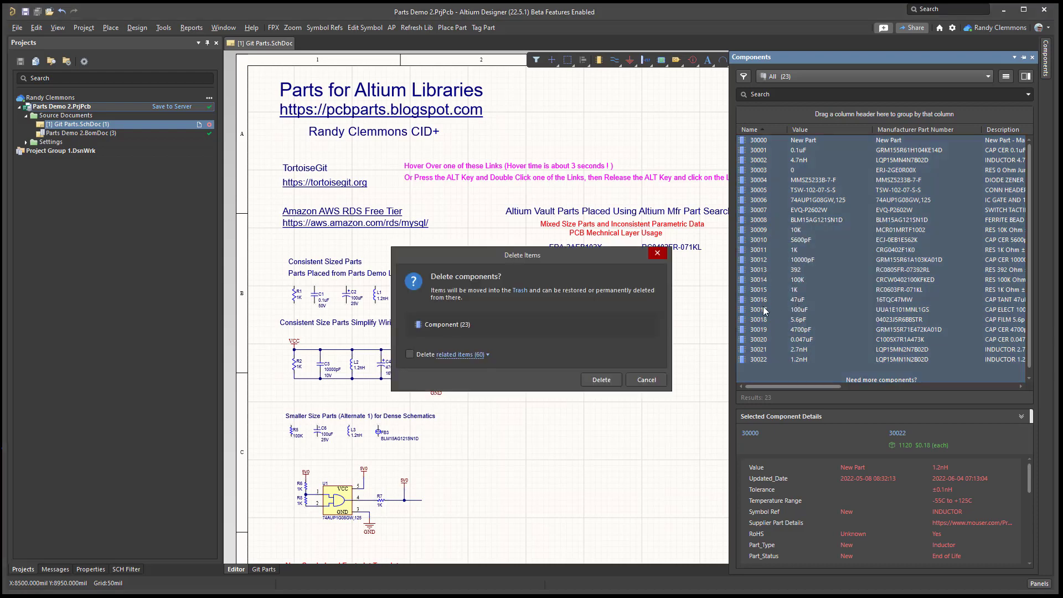
pyautogui.click(602, 381)
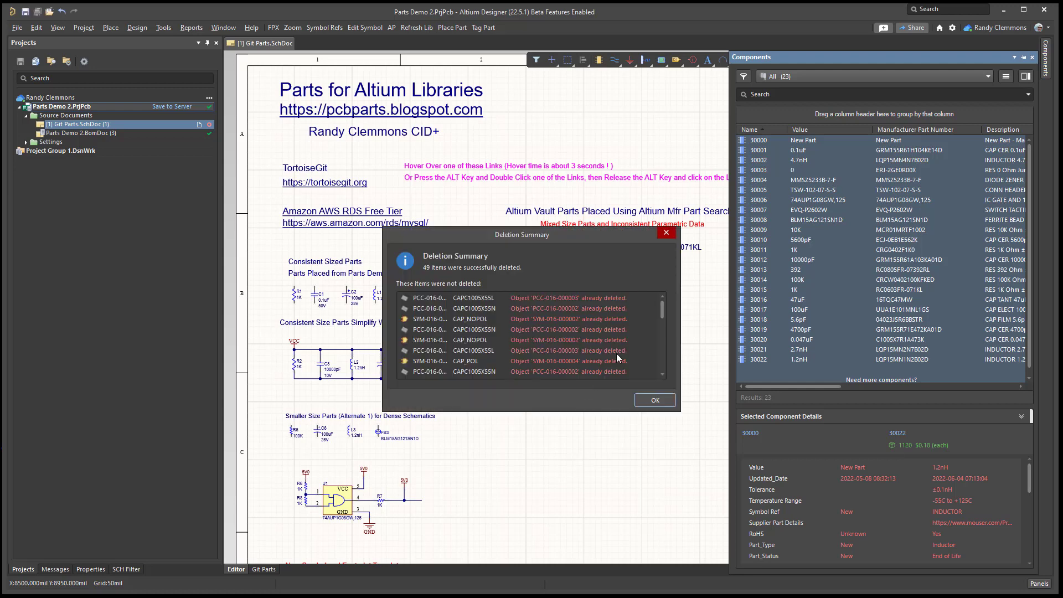
pyautogui.click(649, 400)
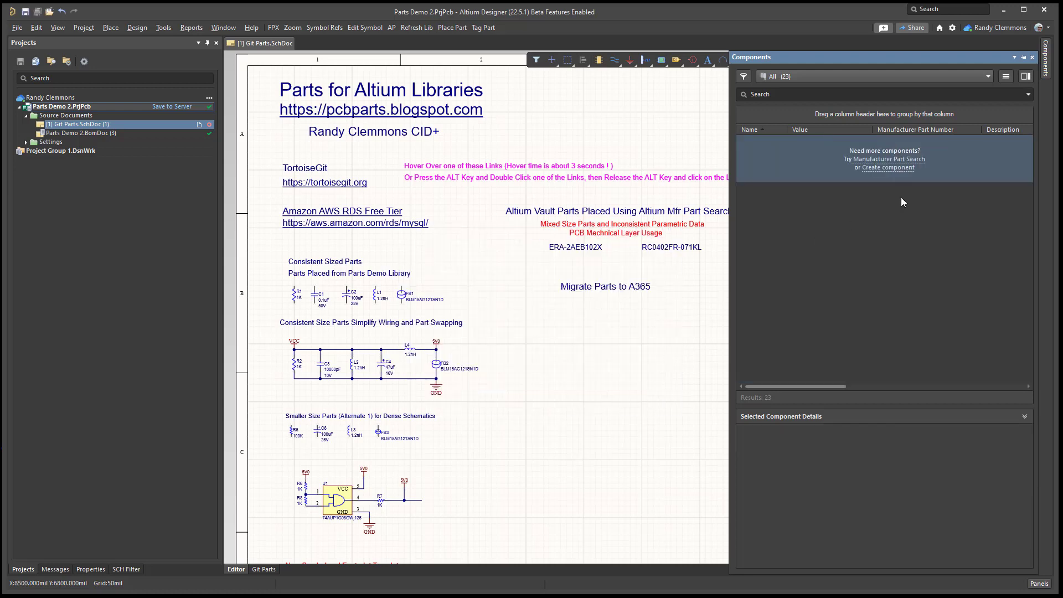
# Refresh the component list to confirm the workspace is empty, then reselect Parts_Demo.DbLib - Parts.
pyautogui.click(988, 76)
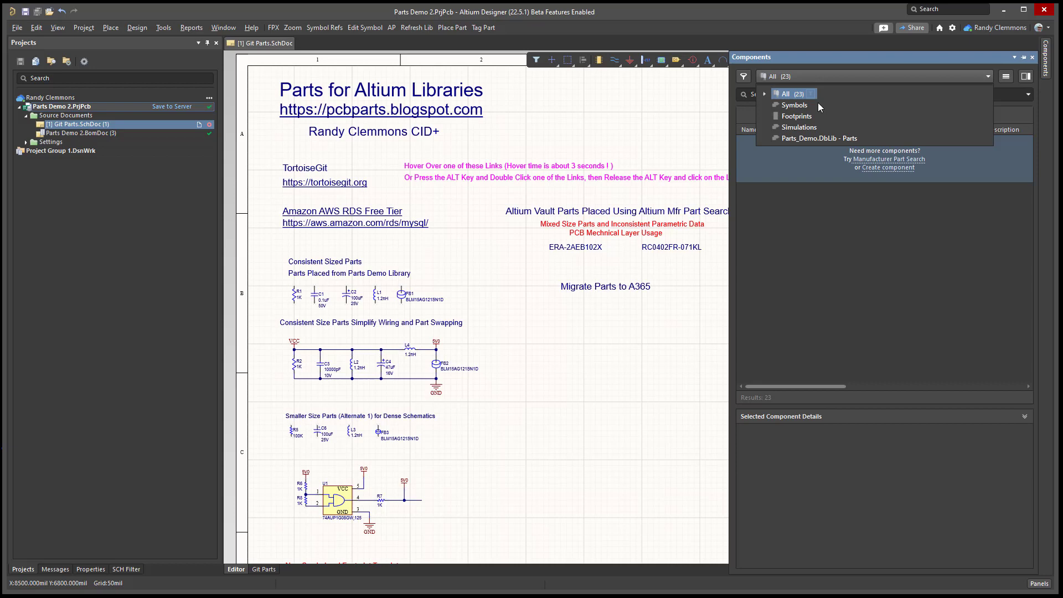
pyautogui.click(832, 272)
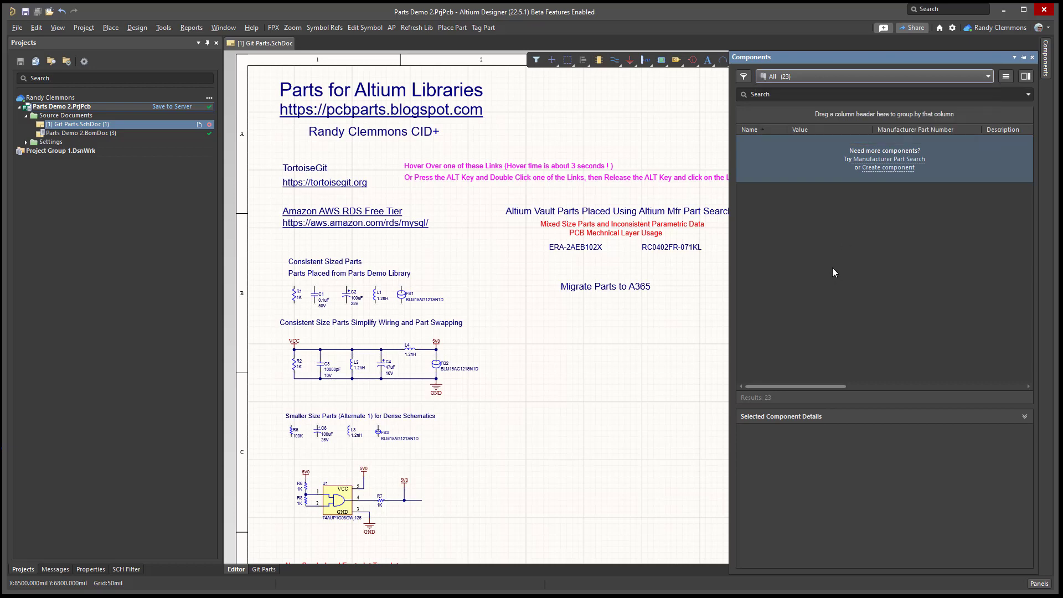
pyautogui.rightClick(832, 267)
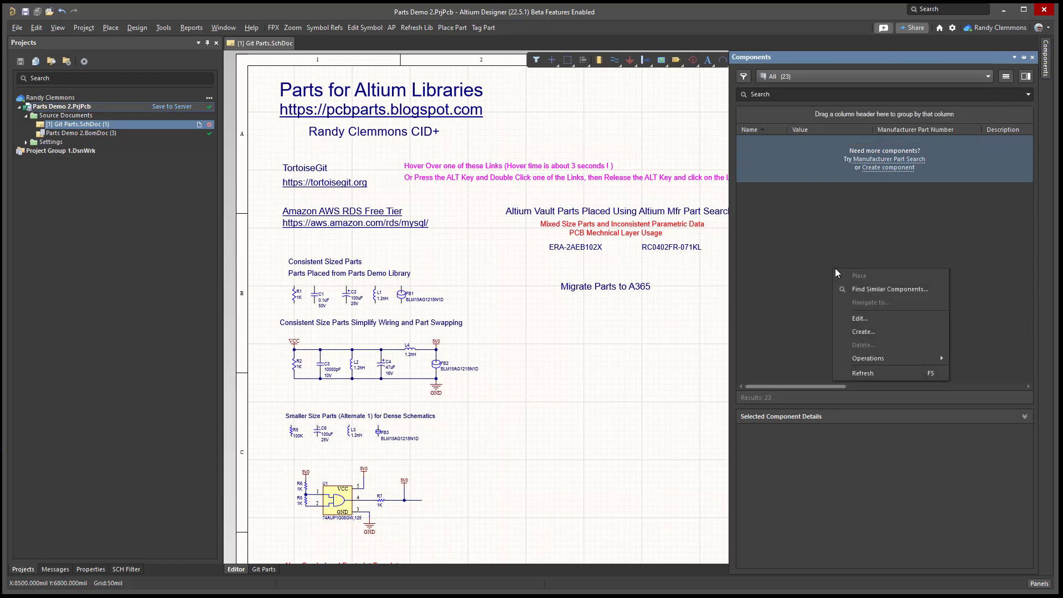
pyautogui.click(861, 373)
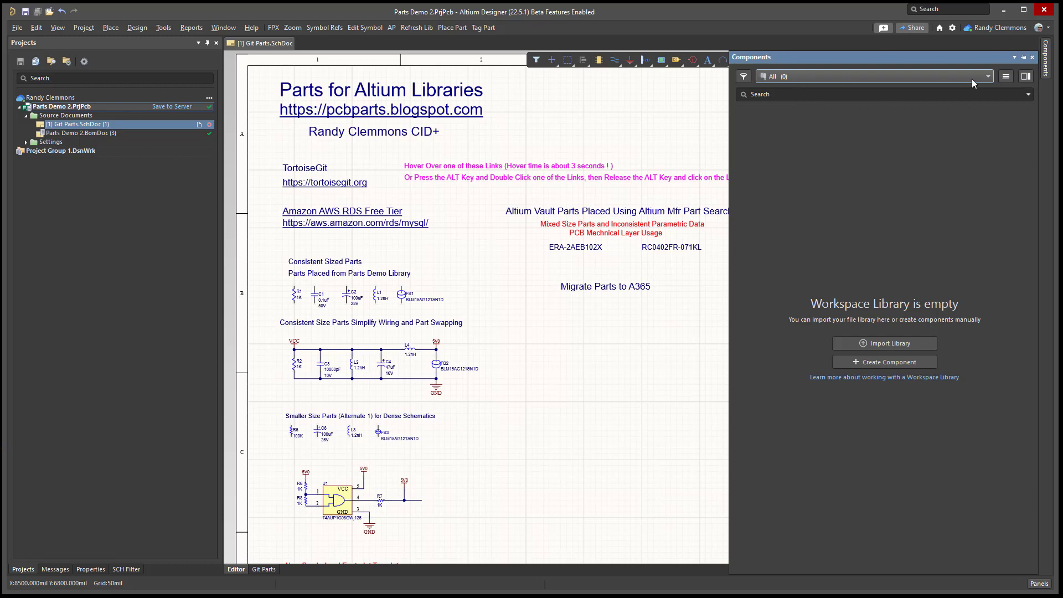
pyautogui.click(987, 76)
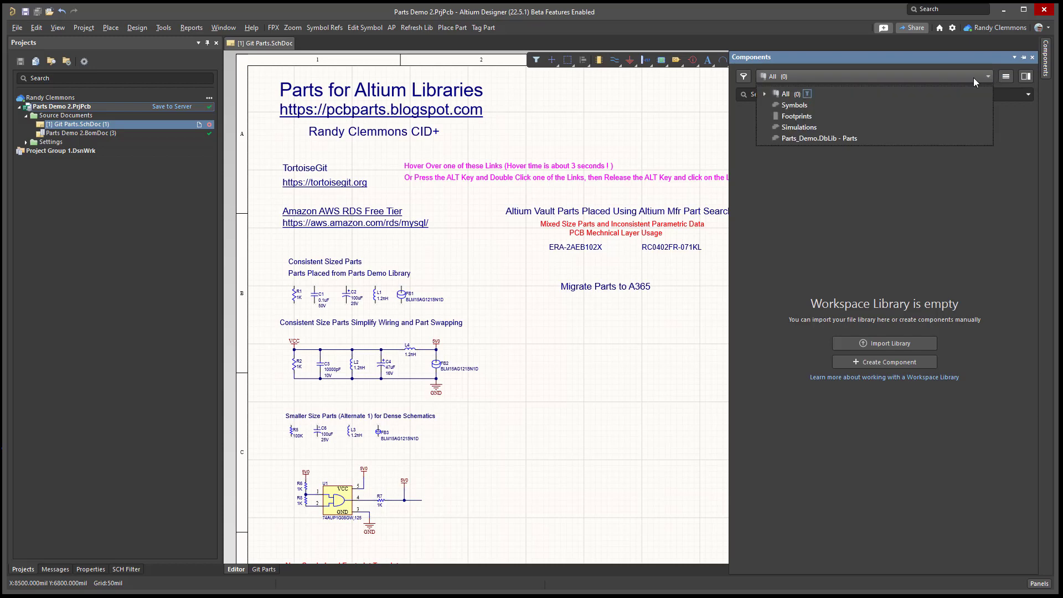
pyautogui.click(803, 143)
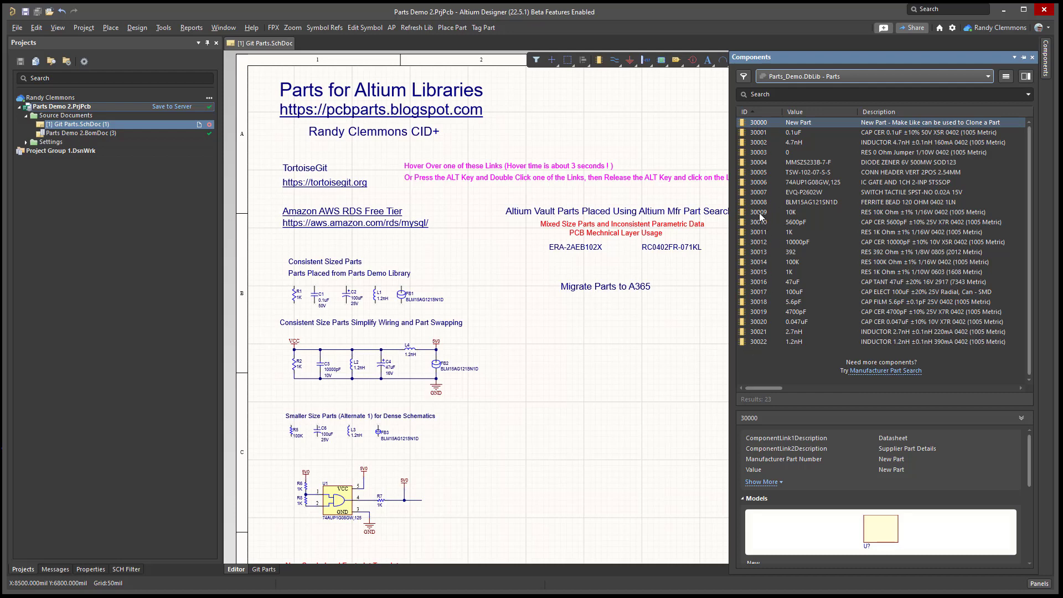
# Place resistor 30014 (100K) and capacitor 30001 (0.1uF) below the Migrate Parts to A365 note.
pyautogui.click(750, 263)
pyautogui.moveTo(751, 265); pyautogui.dragTo(549, 331)
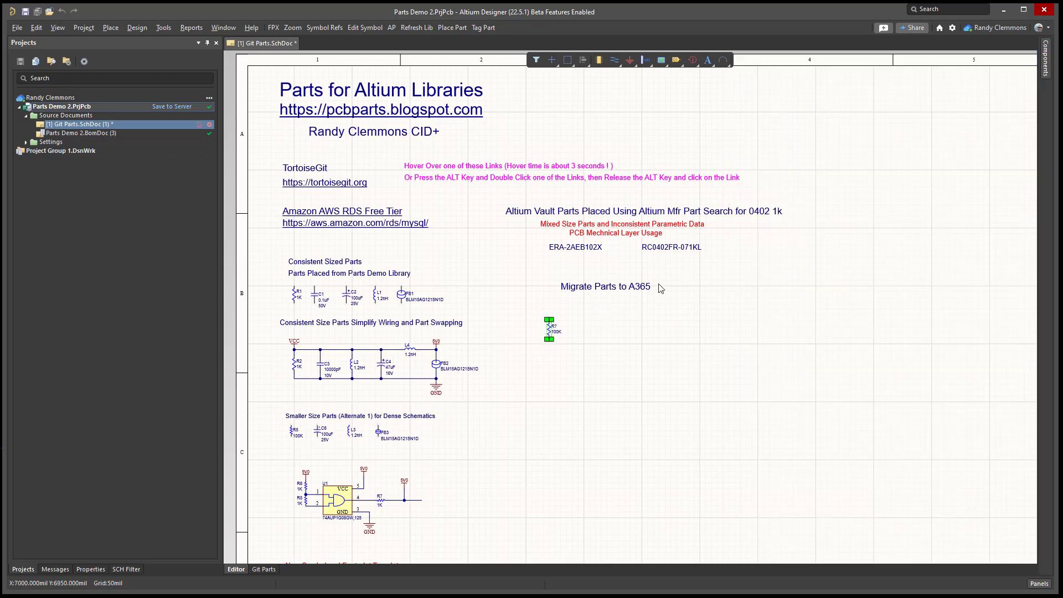
pyautogui.moveTo(1045, 72)
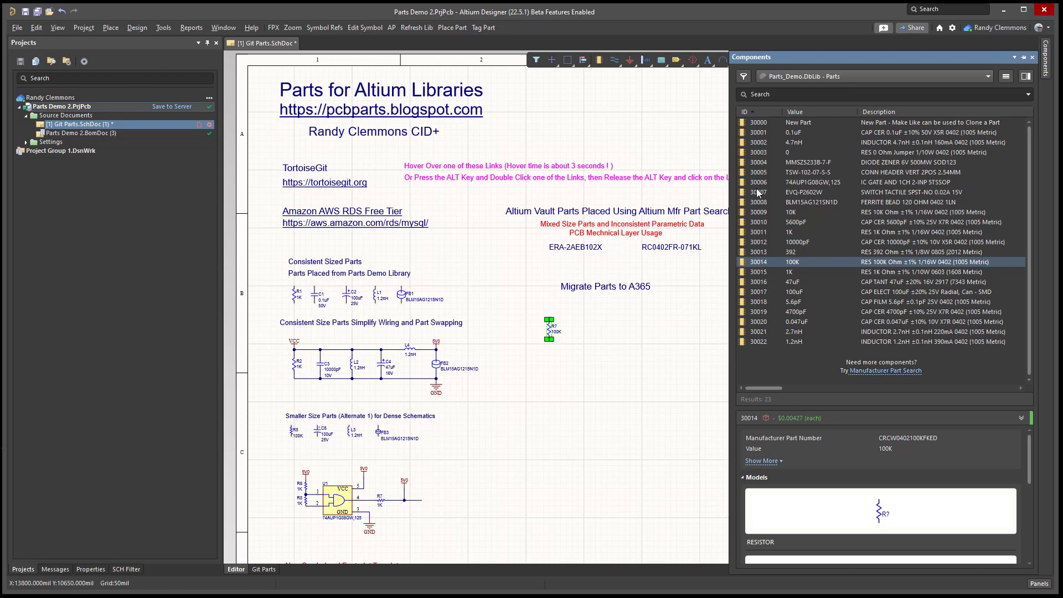
pyautogui.click(759, 132)
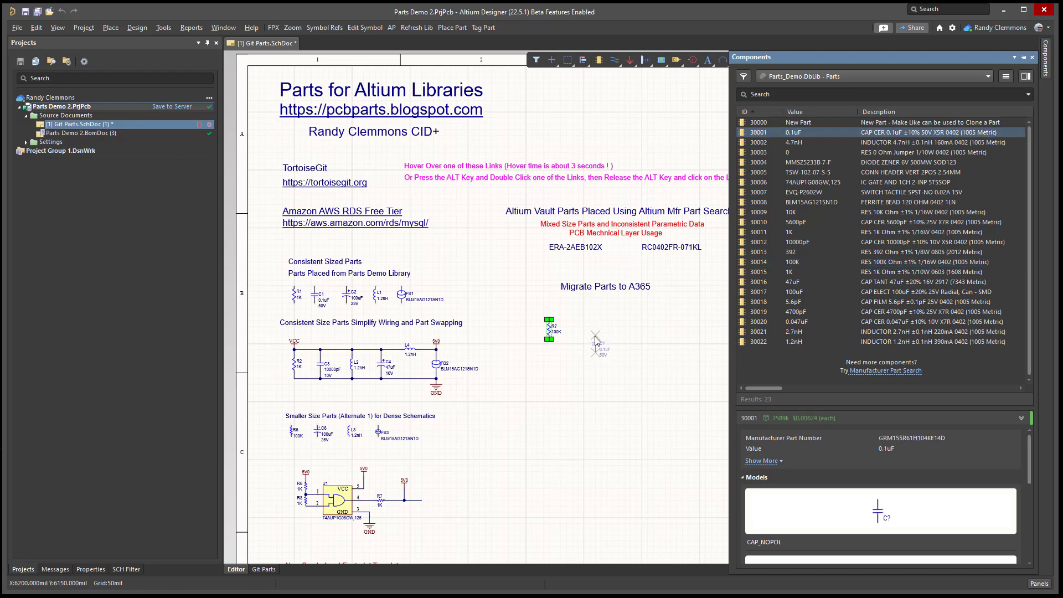
pyautogui.moveTo(759, 132); pyautogui.dragTo(591, 322)
pyautogui.click(636, 379)
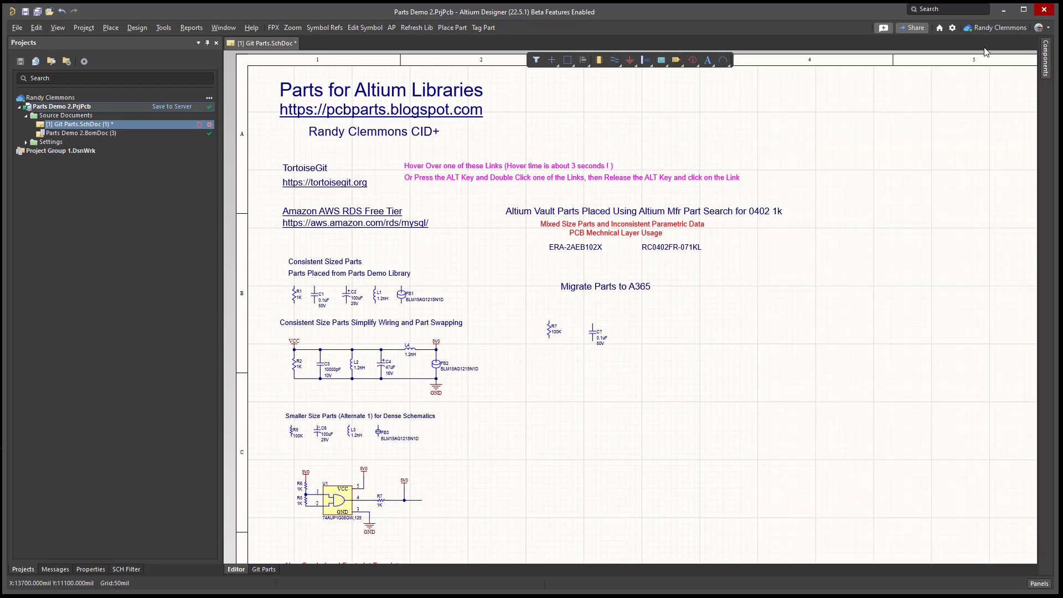
pyautogui.moveTo(1044, 54)
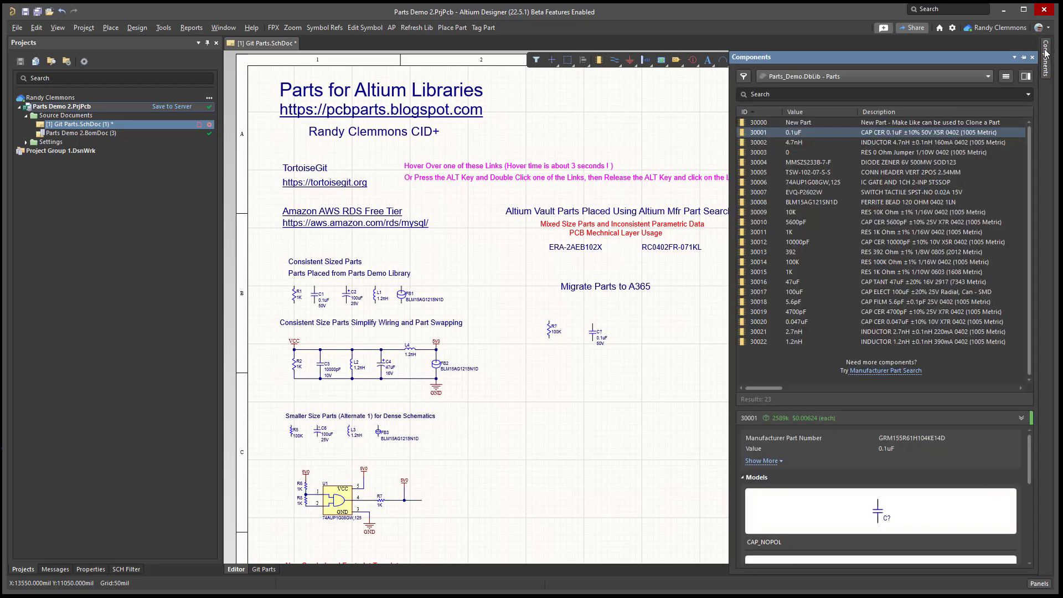
# Load Parts_Demo.DbLib into the Library Importer in Advanced mode and validate its 23 parts.
pyautogui.click(1006, 78)
pyautogui.click(961, 91)
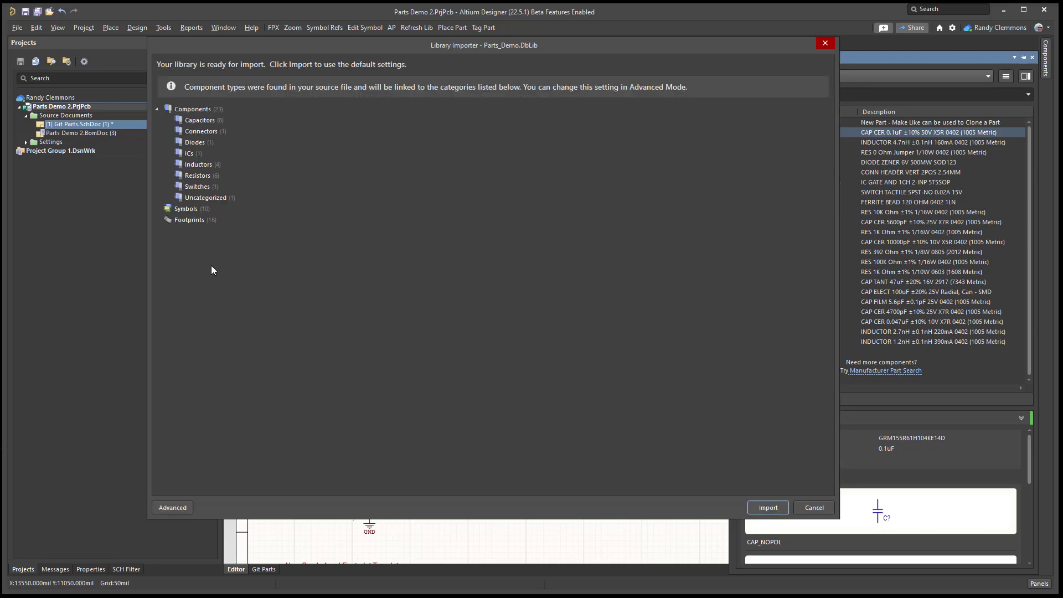
pyautogui.click(166, 508)
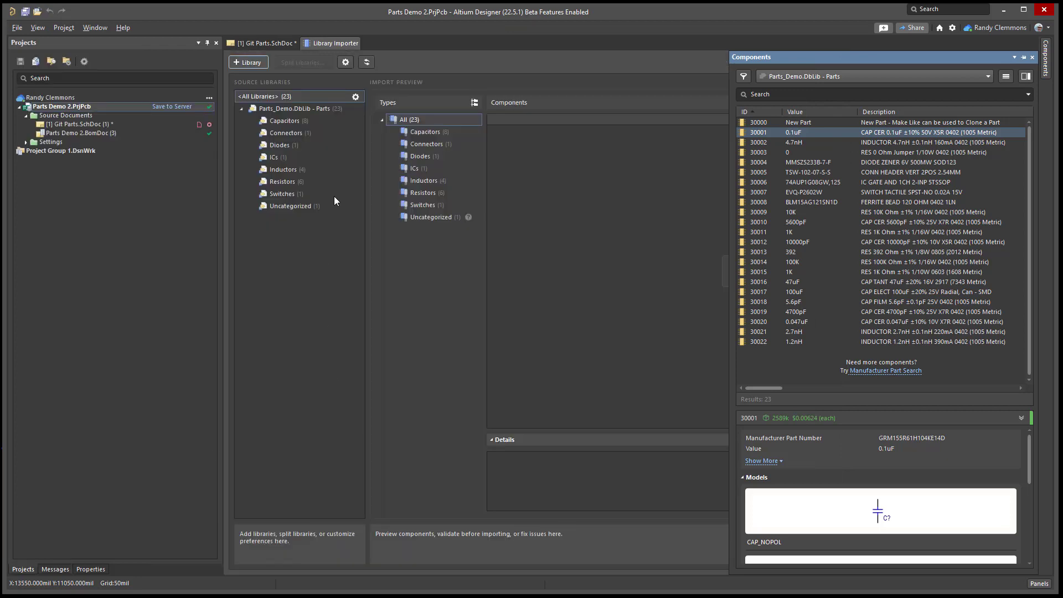
pyautogui.click(966, 63)
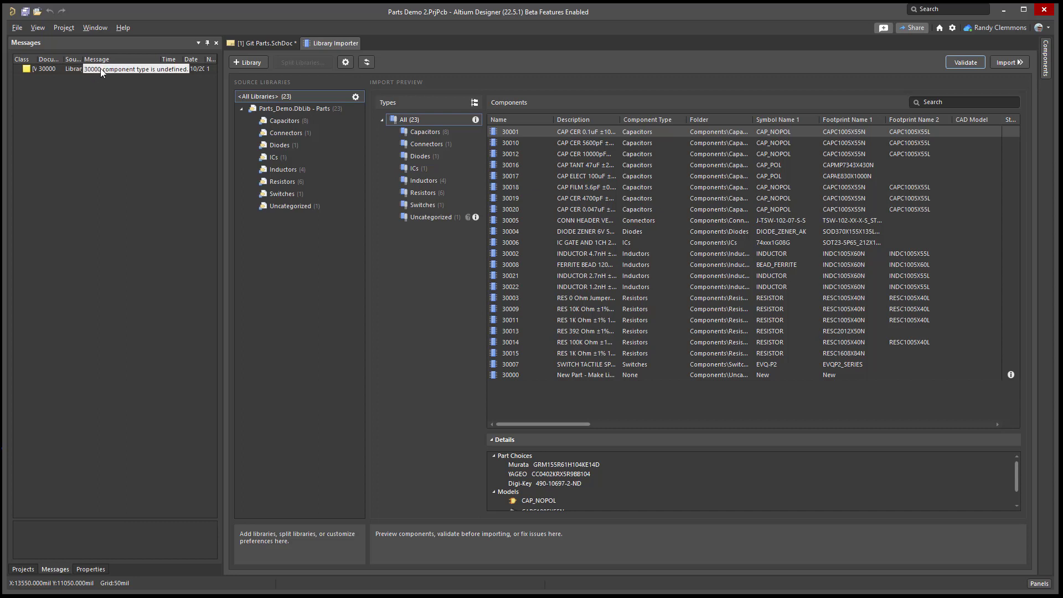
# Set component 30000's type to New, widen the Description column, and re-validate.
pyautogui.click(630, 375)
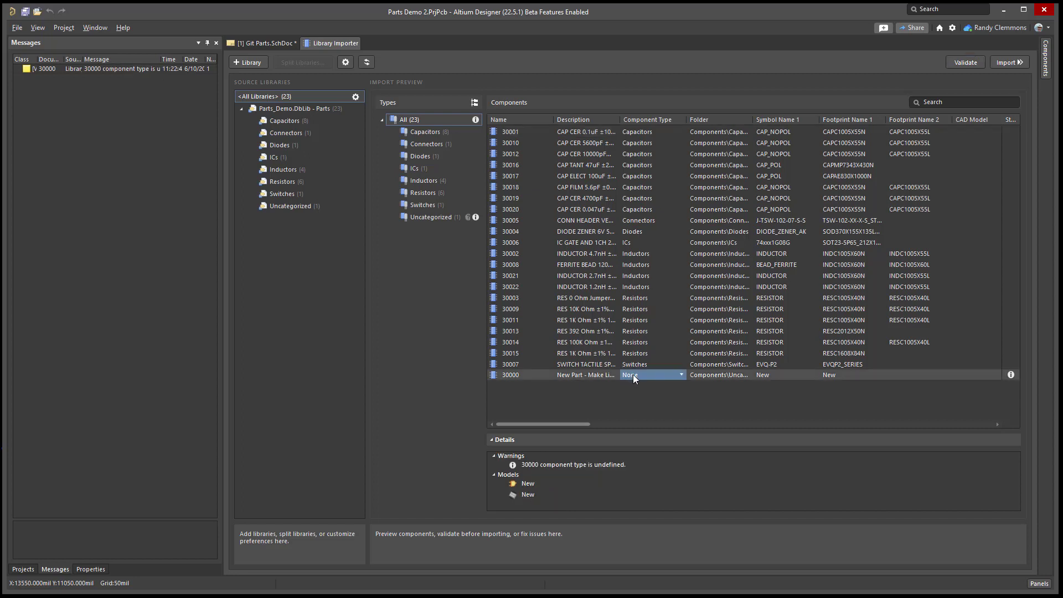
pyautogui.click(680, 375)
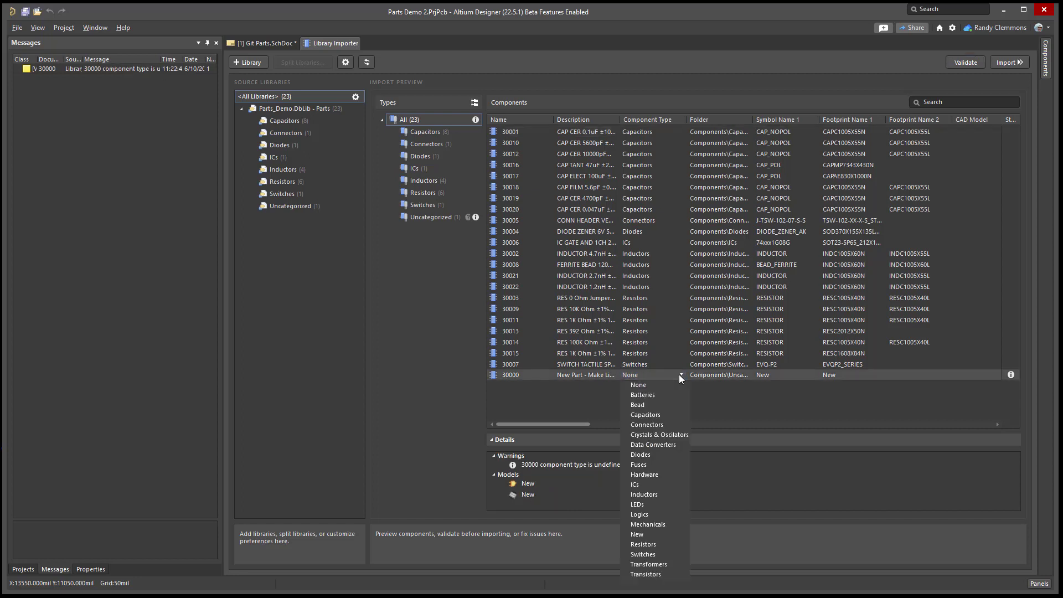
pyautogui.click(642, 535)
pyautogui.click(664, 298)
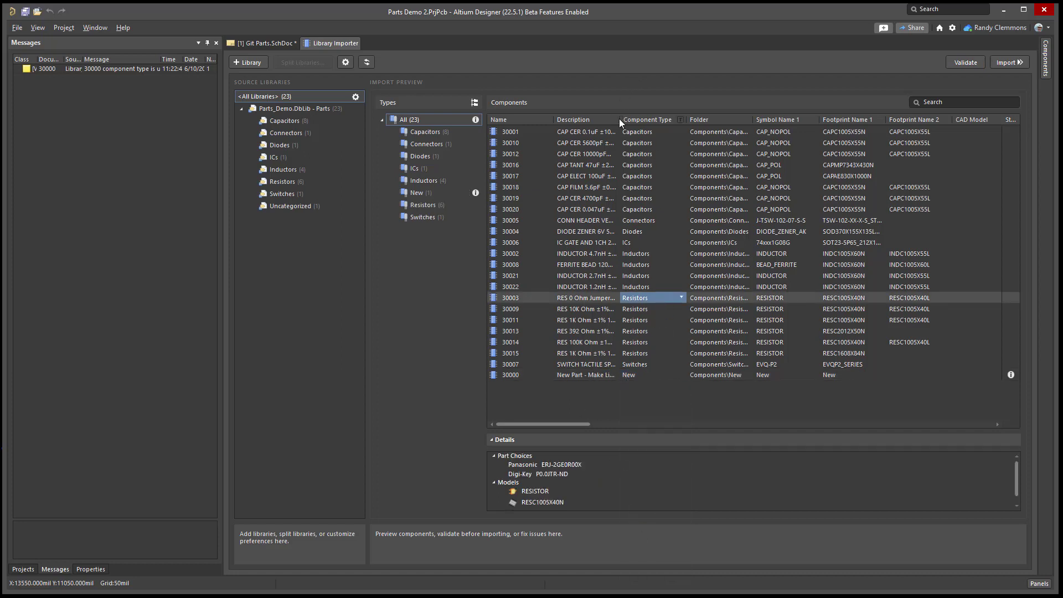
pyautogui.moveTo(619, 118); pyautogui.dragTo(664, 119)
pyautogui.click(951, 63)
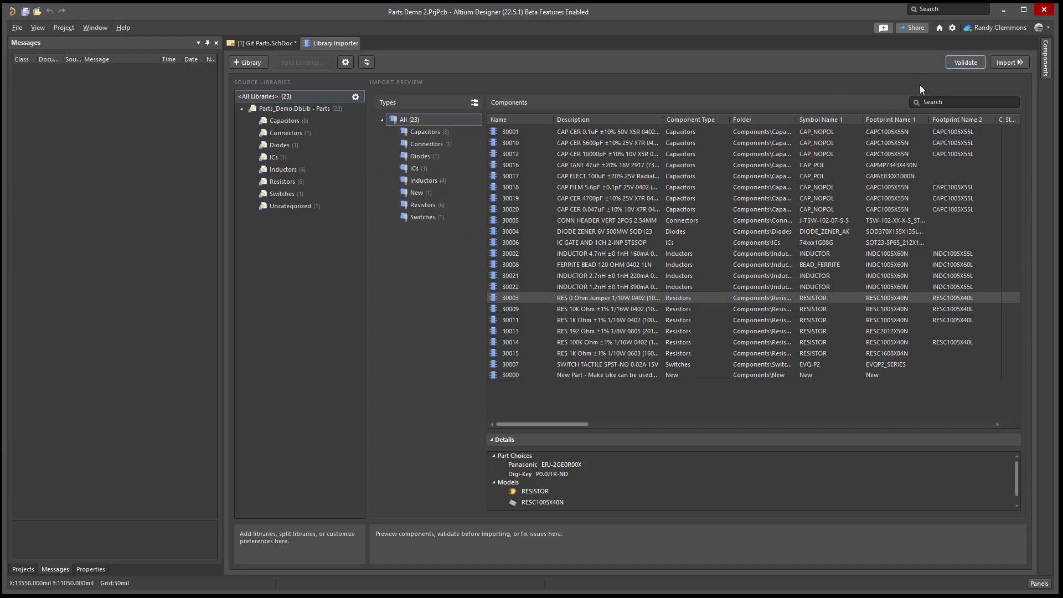
# Start importing the components as managed parts and bring the Parts download web page into view.
pyautogui.click(1015, 63)
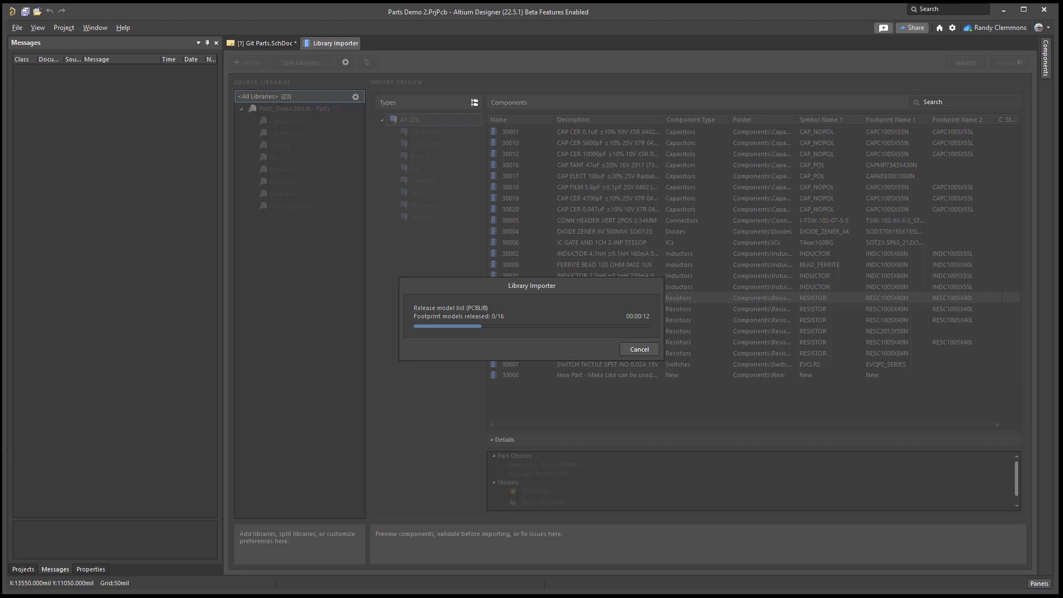
pyautogui.moveTo(1062, 97); pyautogui.dragTo(569, 48)
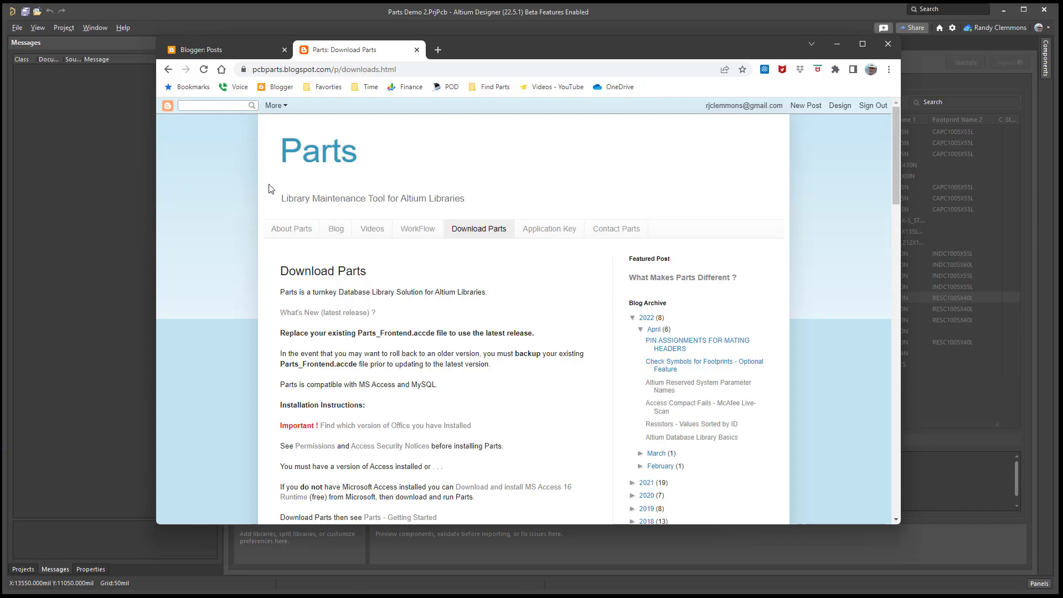
# Download the 64-bit Parts_x64 zip from the Download Parts page and open it.
pyautogui.click(477, 237)
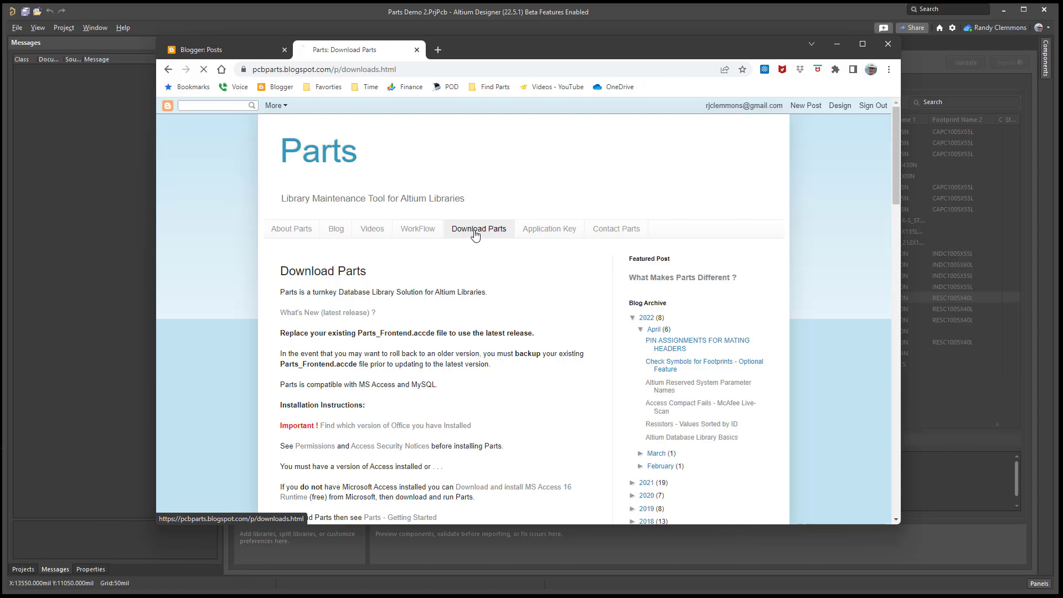
pyautogui.scroll(-4, 448, 345)
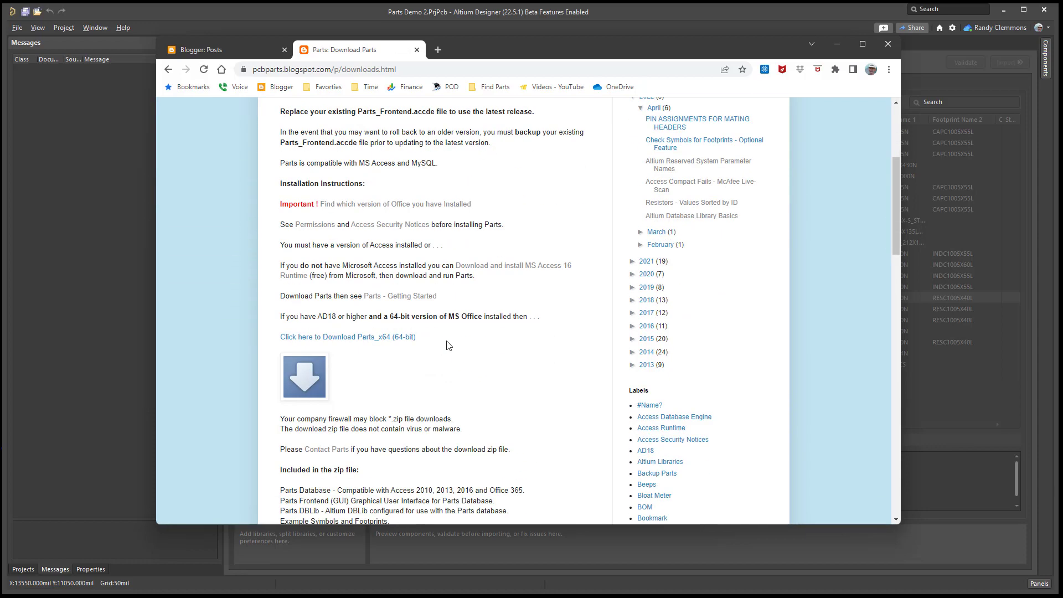
pyautogui.click(299, 384)
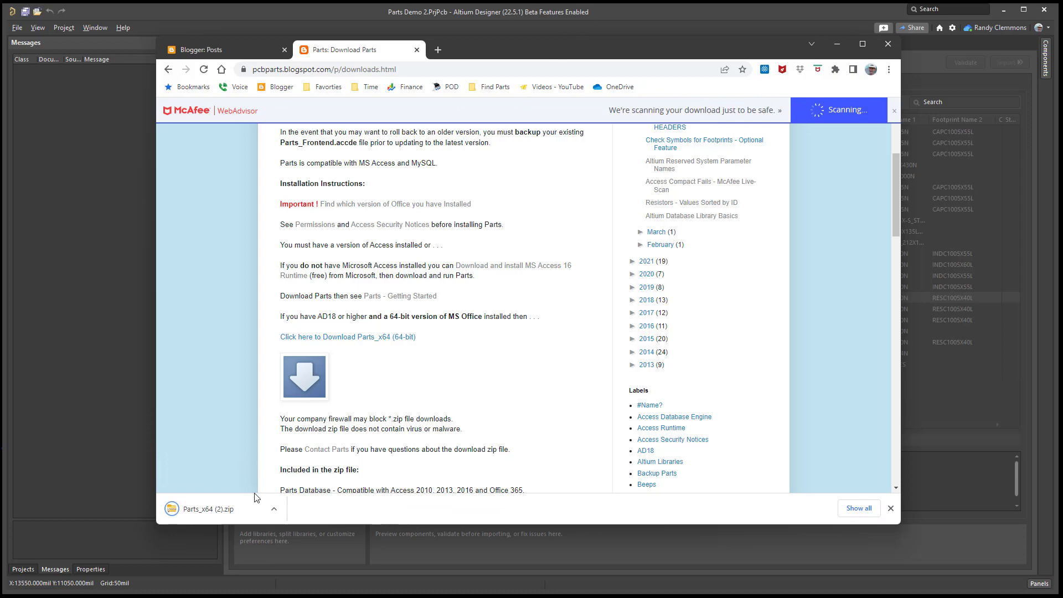
pyautogui.click(207, 507)
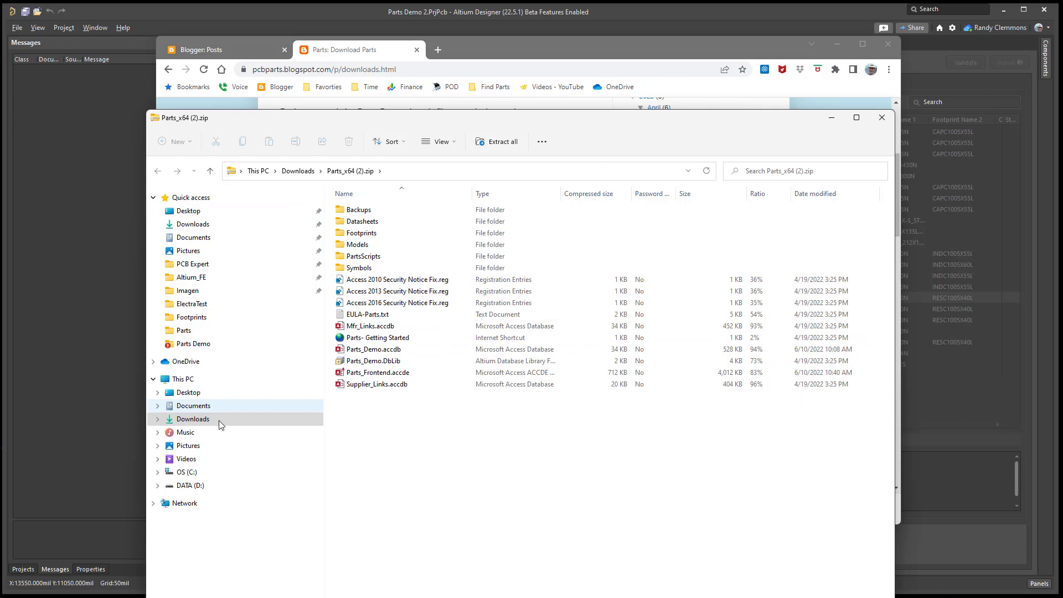
# View the installed C:\Parts folder in File Explorer, then minimize the window.
pyautogui.click(183, 331)
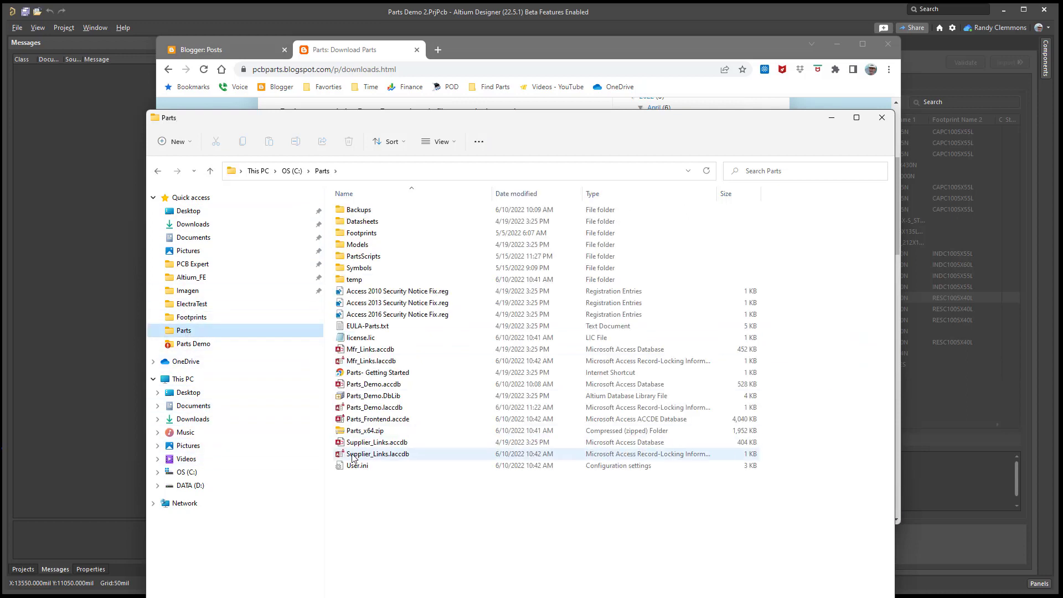
pyautogui.click(831, 117)
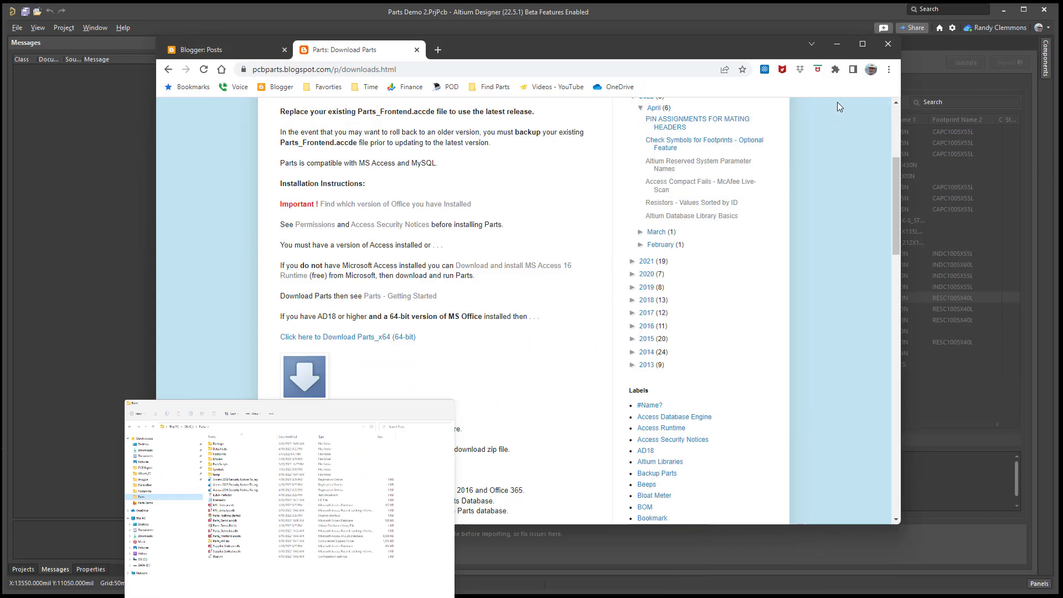
# Review the import log showing 23 components and 26 models imported.
pyautogui.click(837, 45)
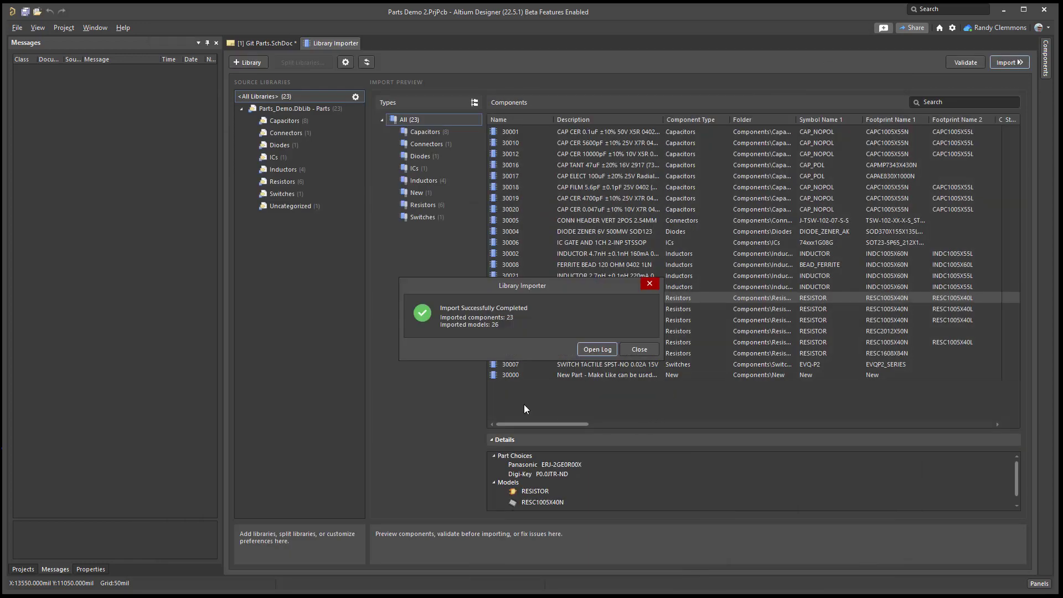
pyautogui.click(601, 349)
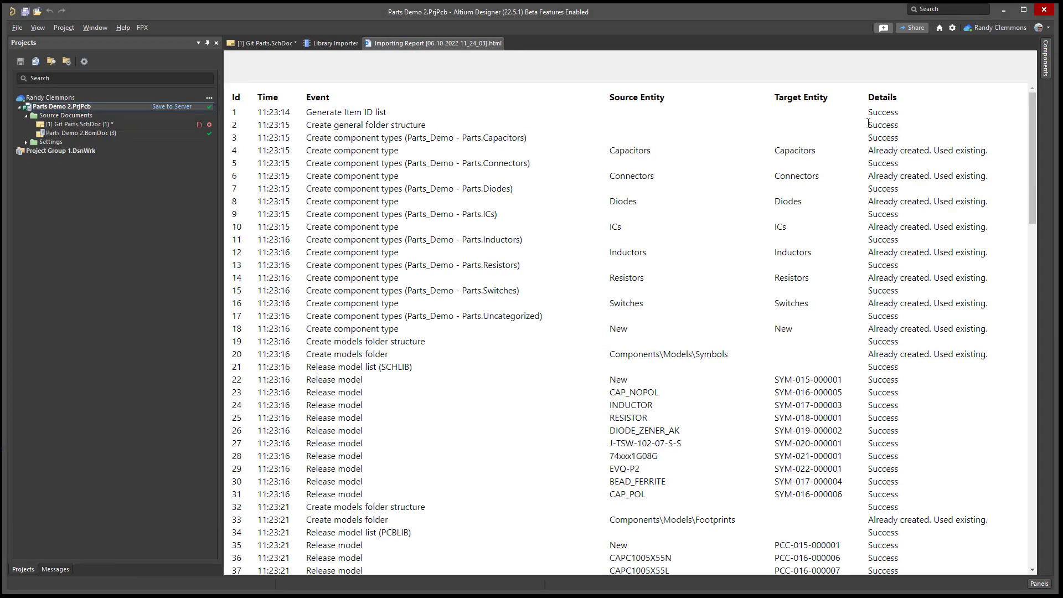
pyautogui.scroll(-5, 874, 140)
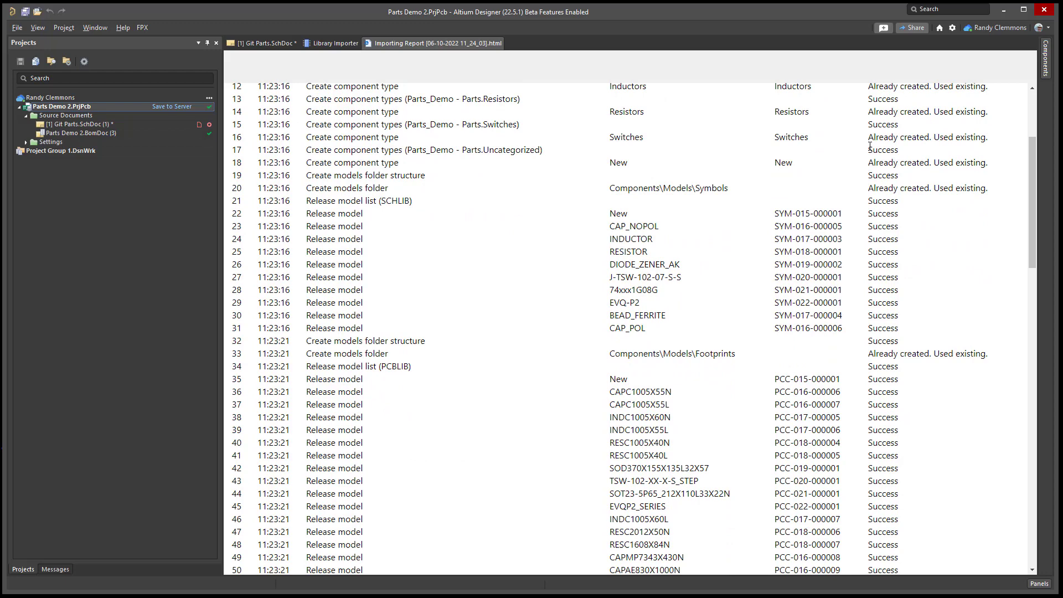
pyautogui.scroll(-6, 870, 146)
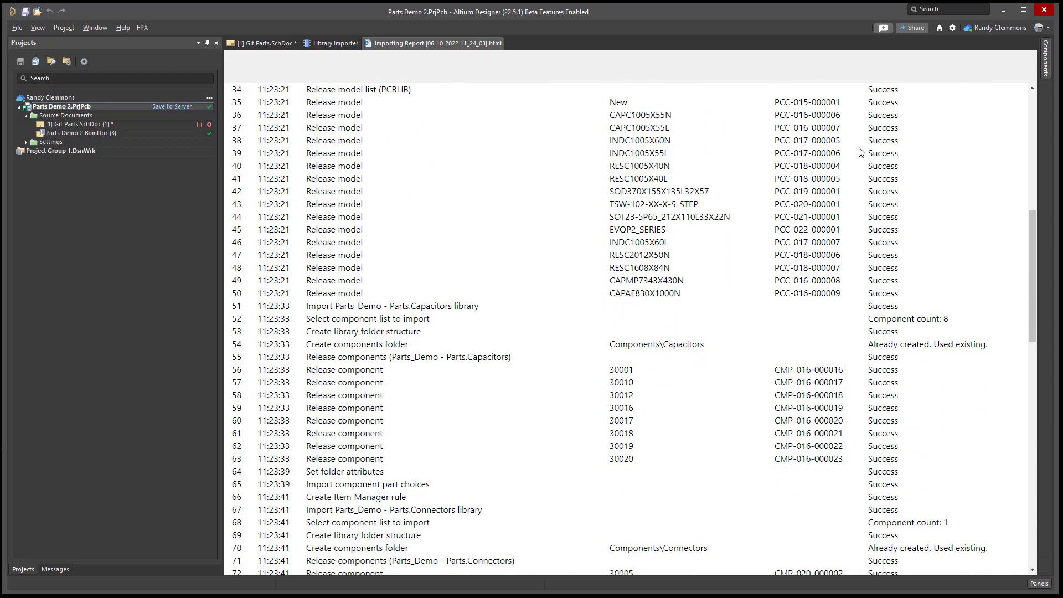
pyautogui.scroll(9, 859, 156)
pyautogui.scroll(3, 859, 156)
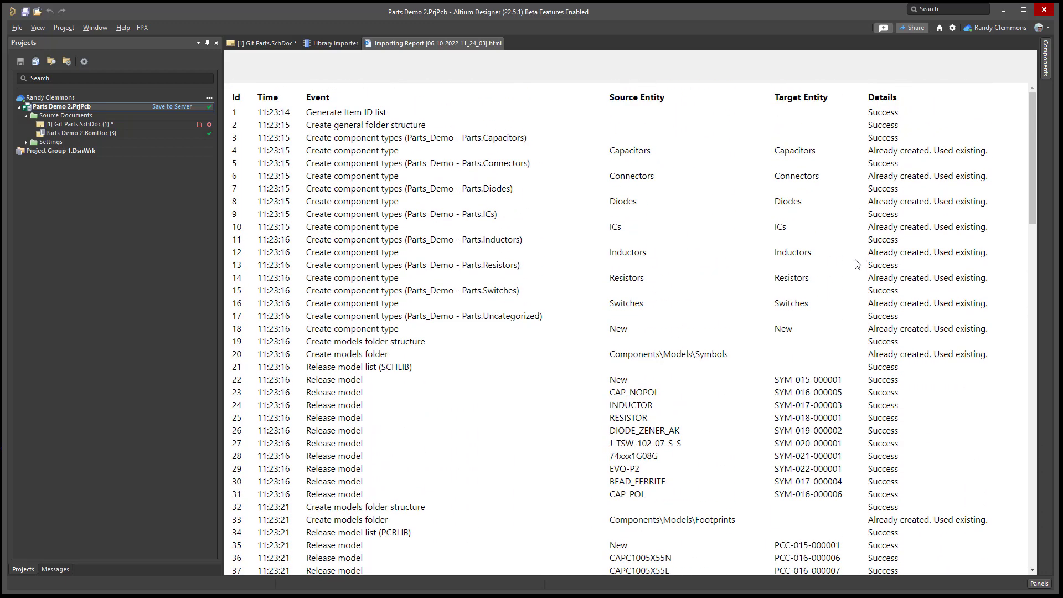
pyautogui.scroll(-3, 879, 249)
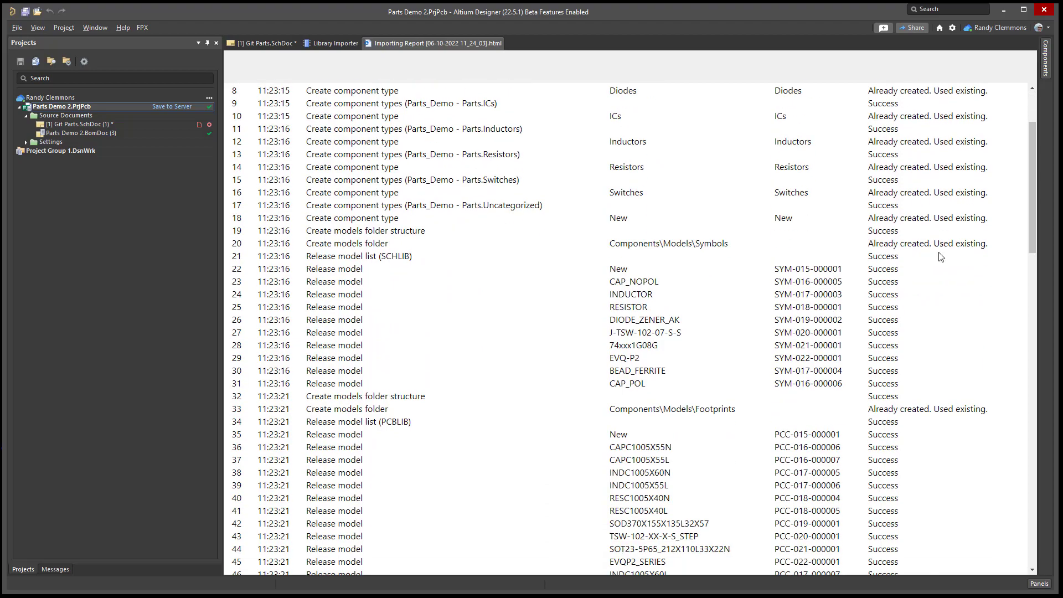
pyautogui.scroll(-20, 903, 331)
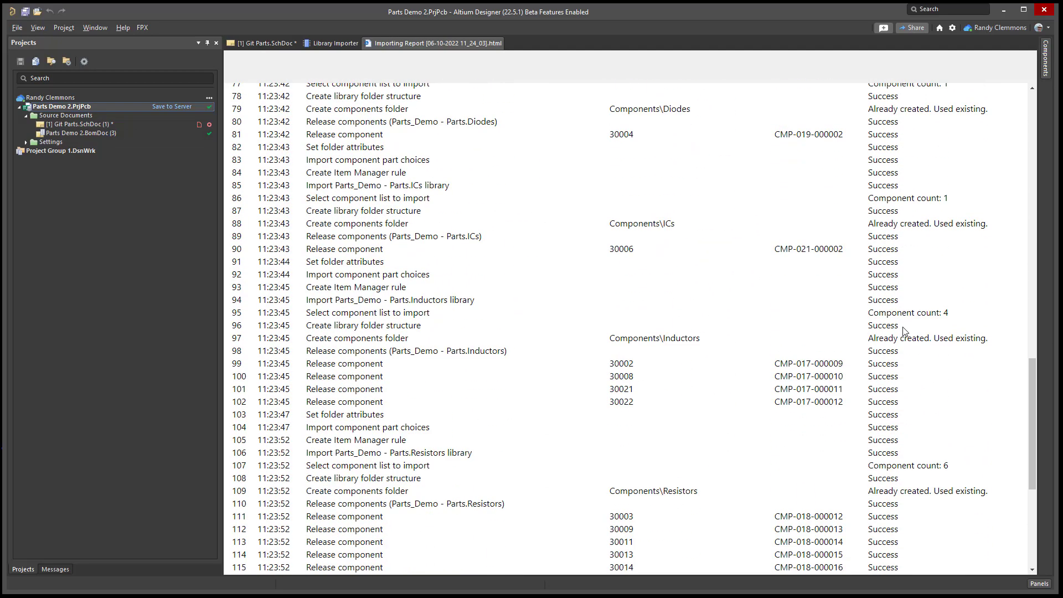
pyautogui.scroll(-7, 904, 331)
pyautogui.scroll(7, 902, 330)
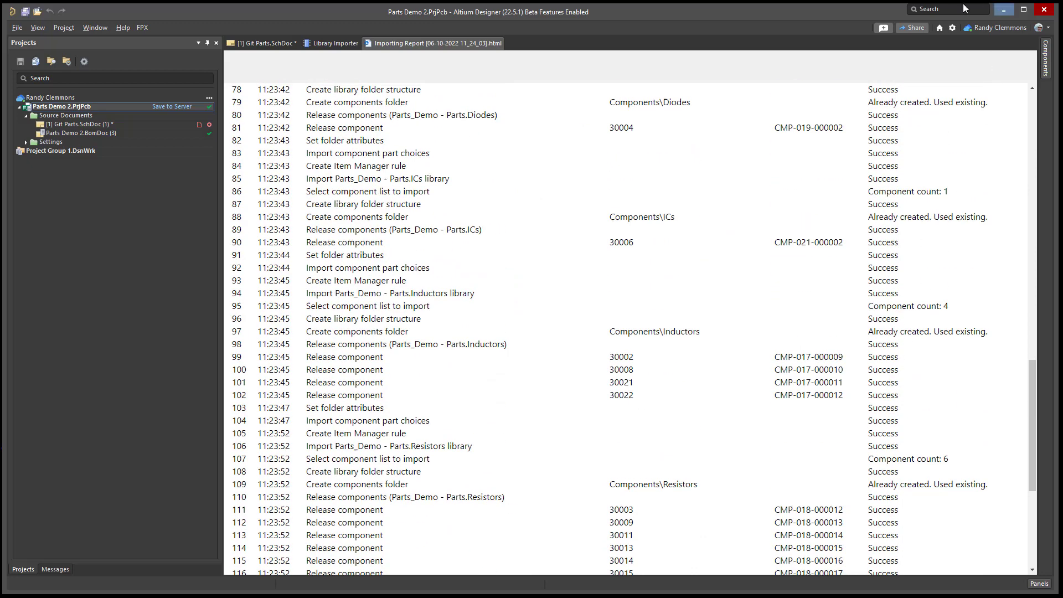
# Close the Library Importer and Importing Report documents.
pyautogui.click(336, 44)
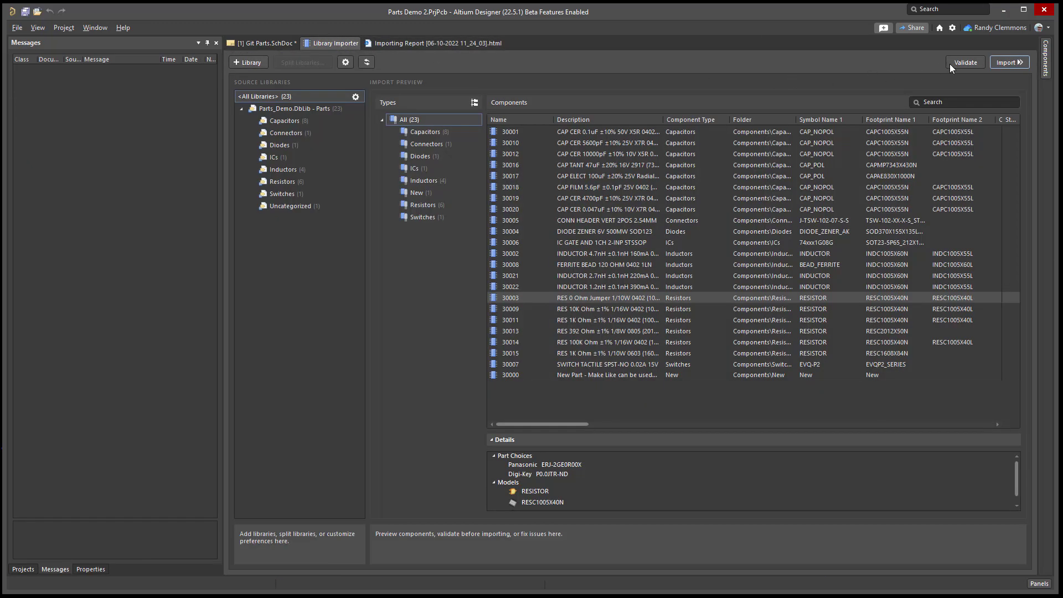
pyautogui.rightClick(327, 42)
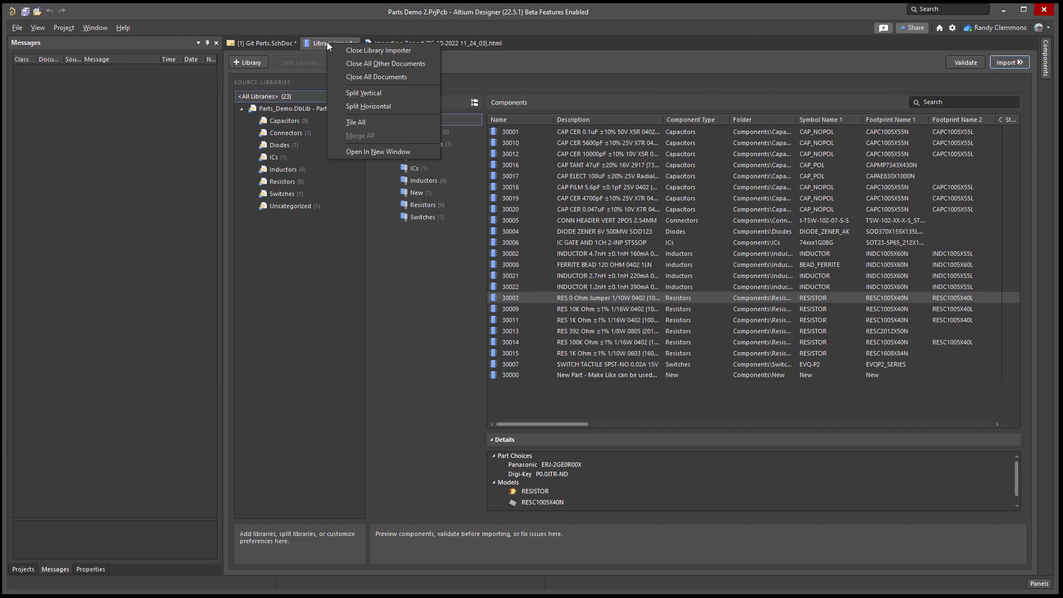
pyautogui.click(349, 51)
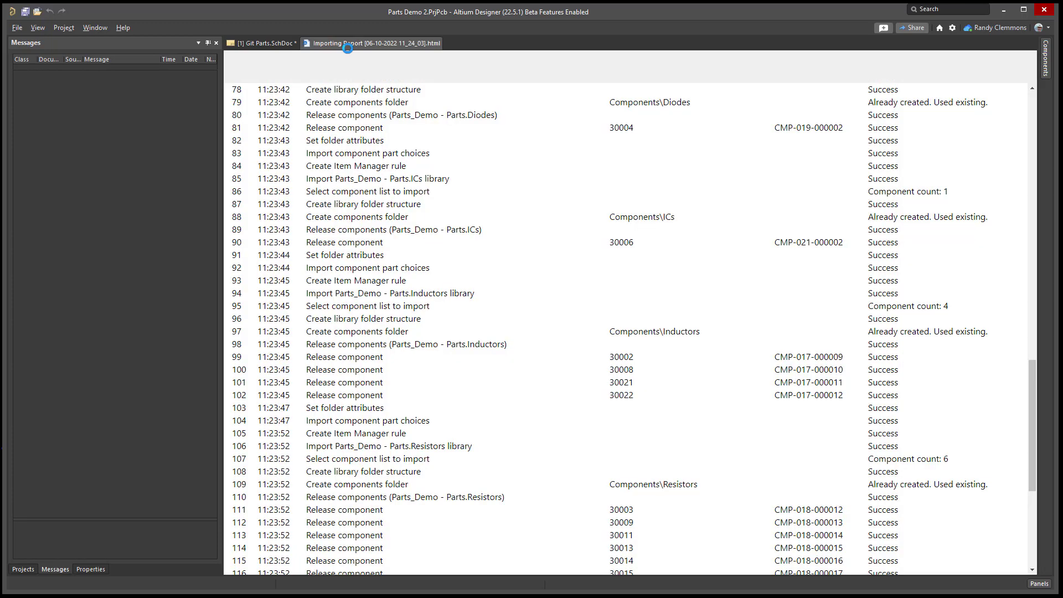
pyautogui.rightClick(330, 41)
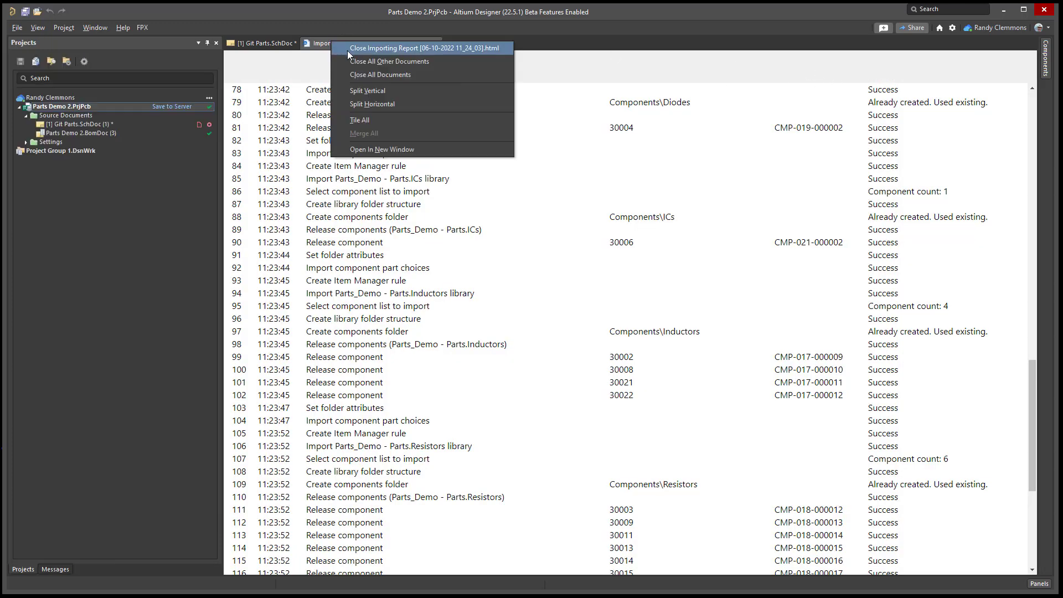
pyautogui.click(347, 51)
# Show components from all libraries in the Components panel.
pyautogui.click(1045, 62)
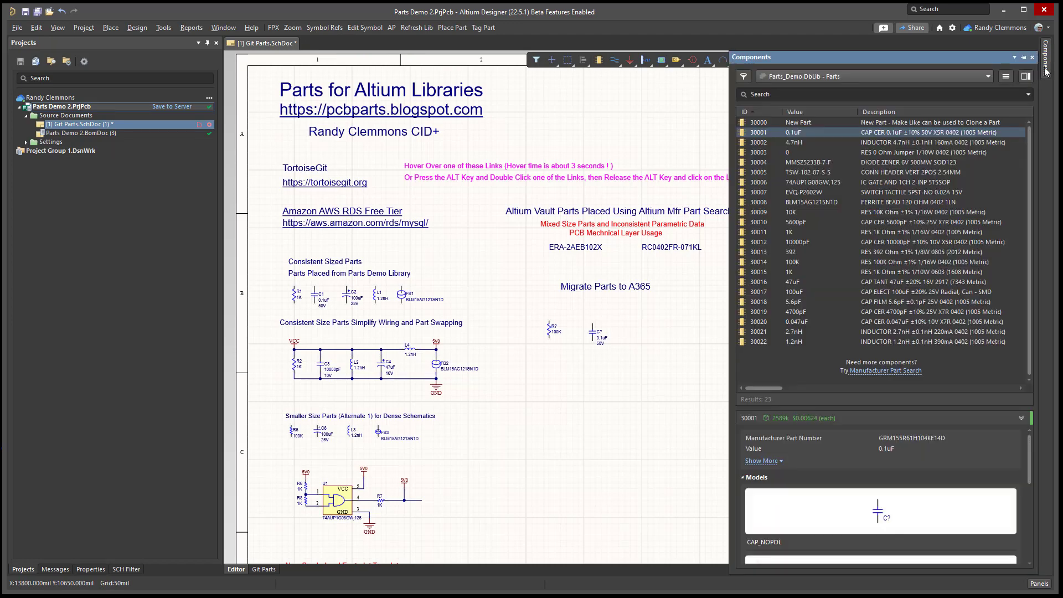
pyautogui.click(987, 76)
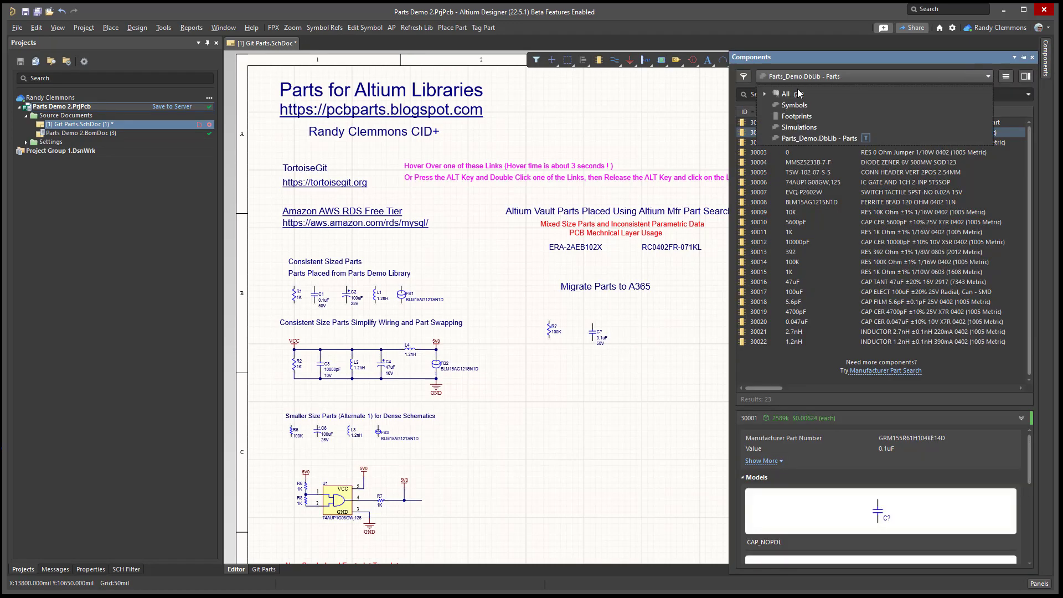
pyautogui.click(797, 96)
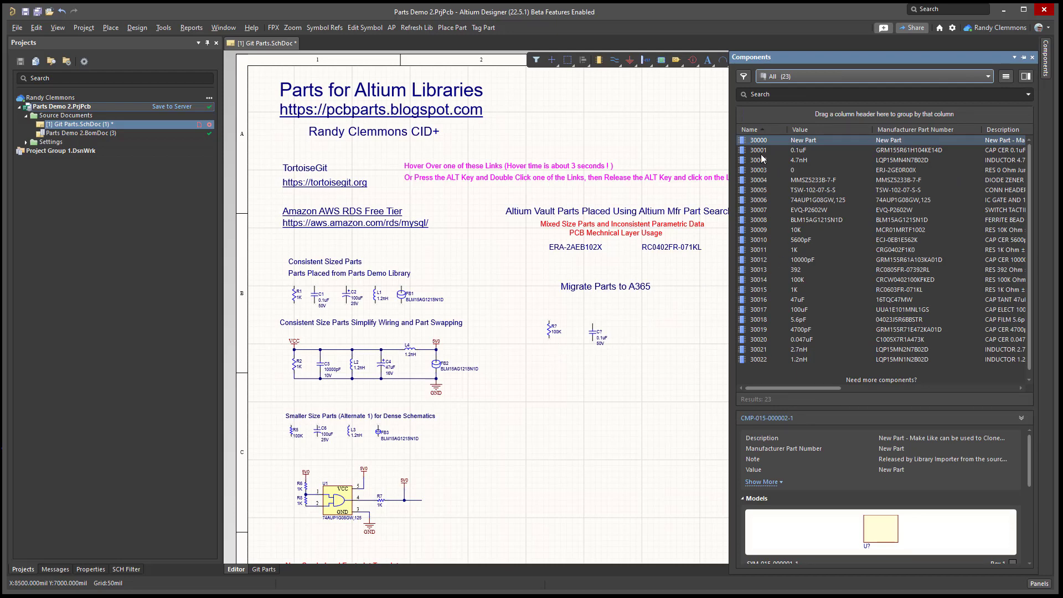
# Place the 0.1uF capacitor 30001 and 100K resistor 30014 below the first pair, capacitor shifted left.
pyautogui.moveTo(761, 151); pyautogui.dragTo(598, 372)
pyautogui.moveTo(1046, 65)
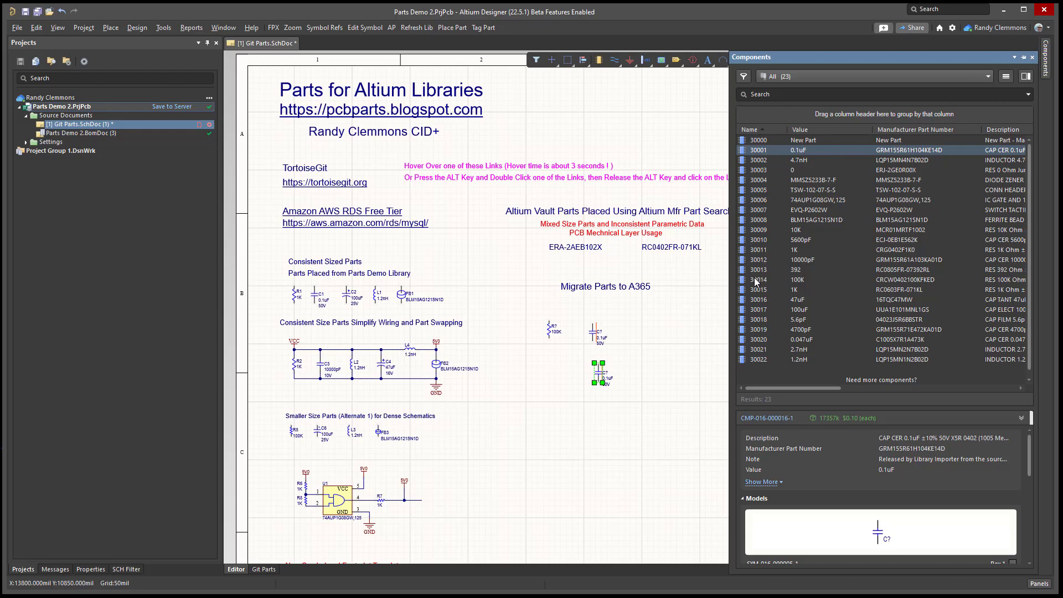
pyautogui.moveTo(757, 279); pyautogui.dragTo(549, 372)
pyautogui.click(588, 408)
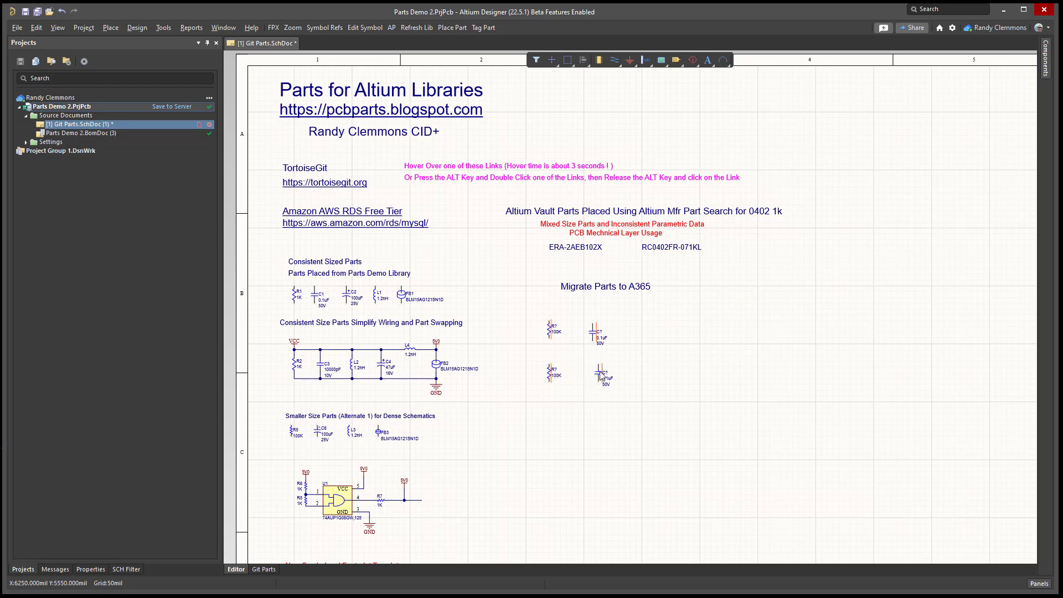
pyautogui.moveTo(599, 374); pyautogui.dragTo(576, 370)
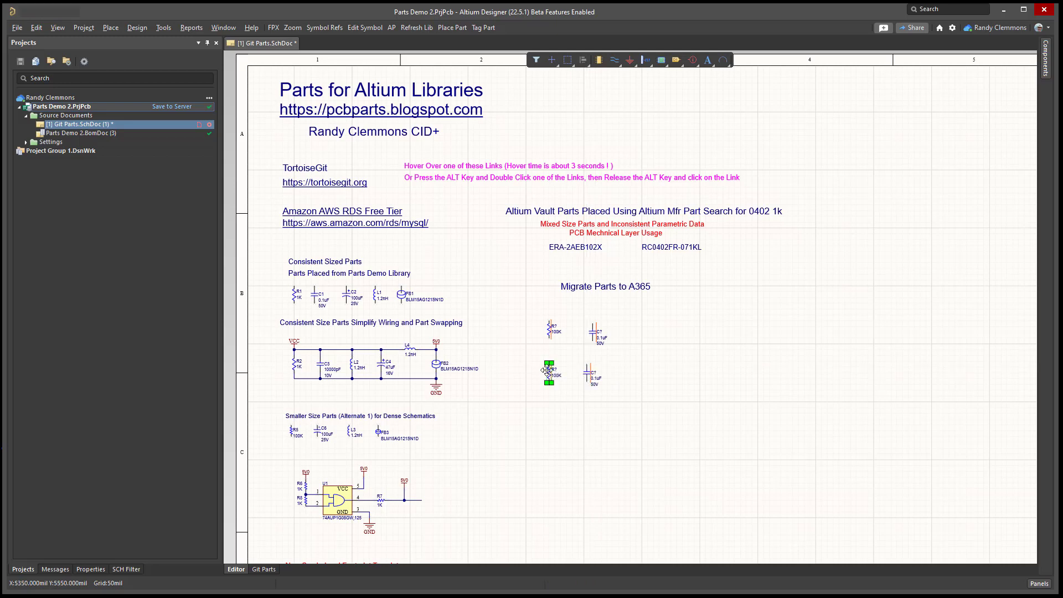
# Open the new 100K resistor's properties and show its full parameter list.
pyautogui.doubleClick(548, 372)
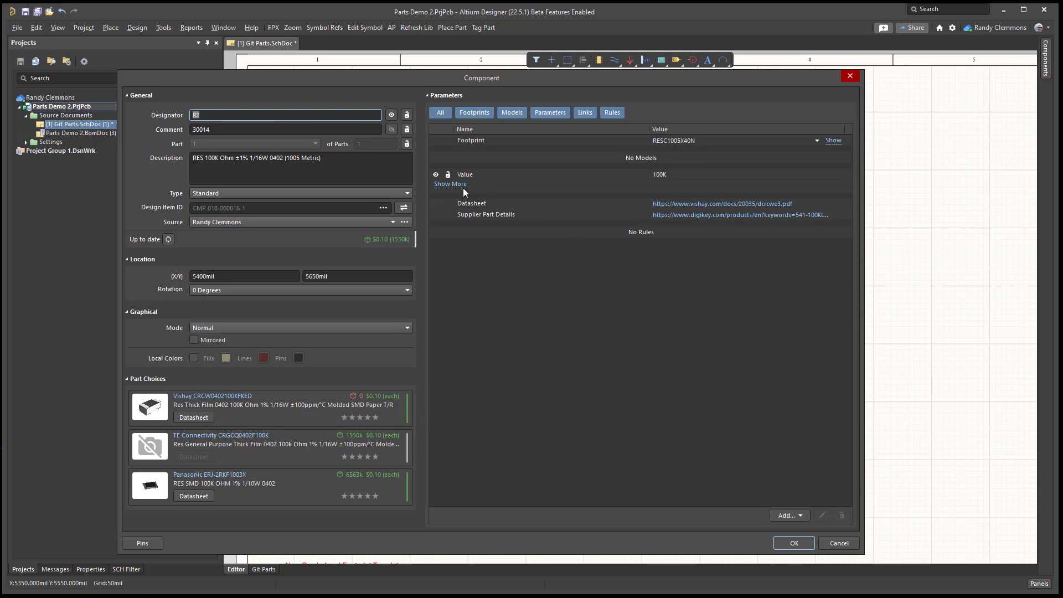
pyautogui.click(451, 185)
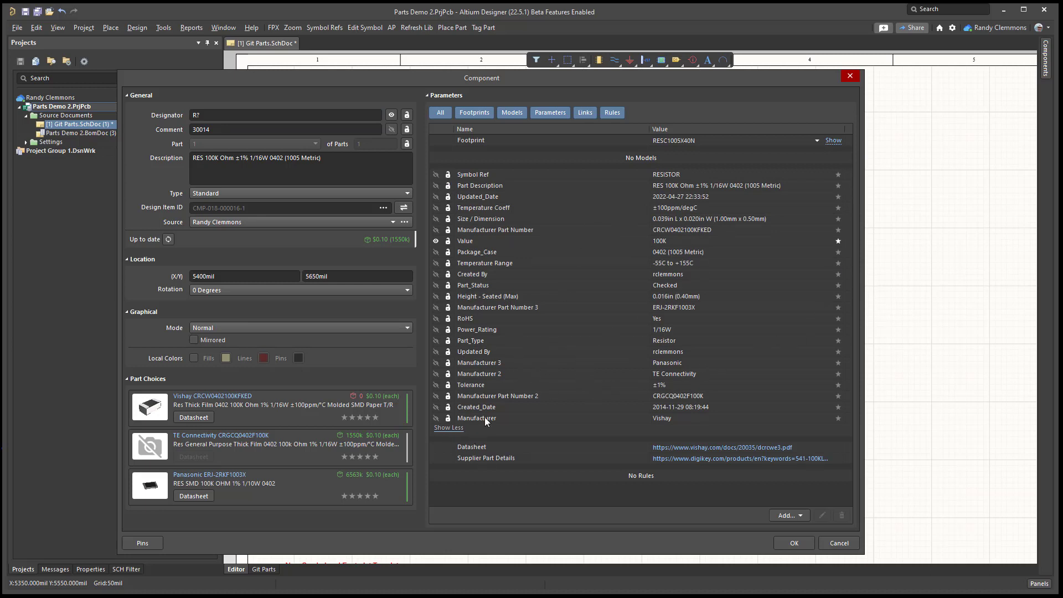
pyautogui.click(574, 261)
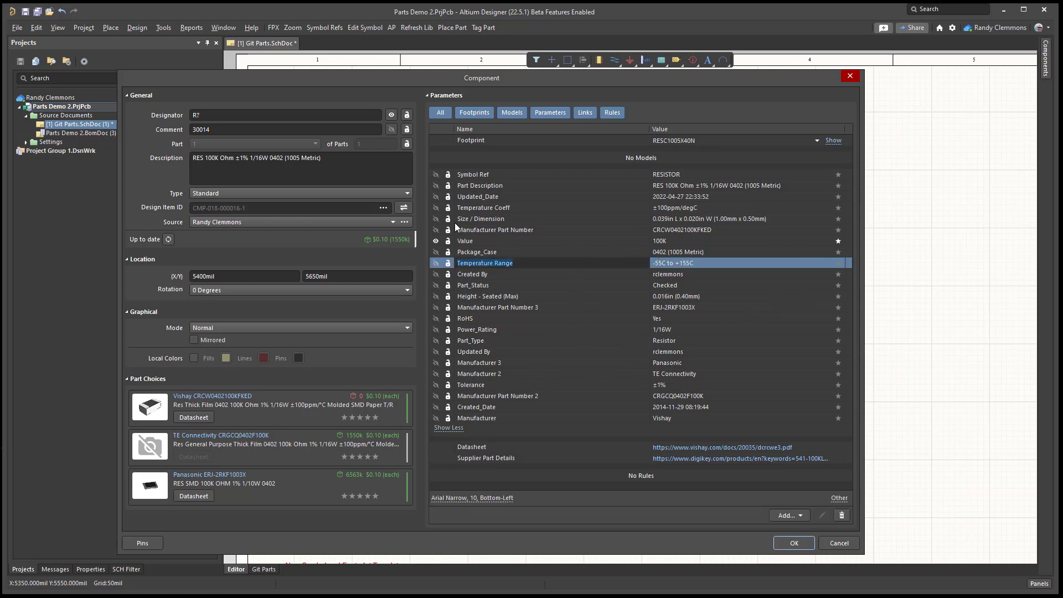
pyautogui.moveTo(417, 79); pyautogui.dragTo(460, 70)
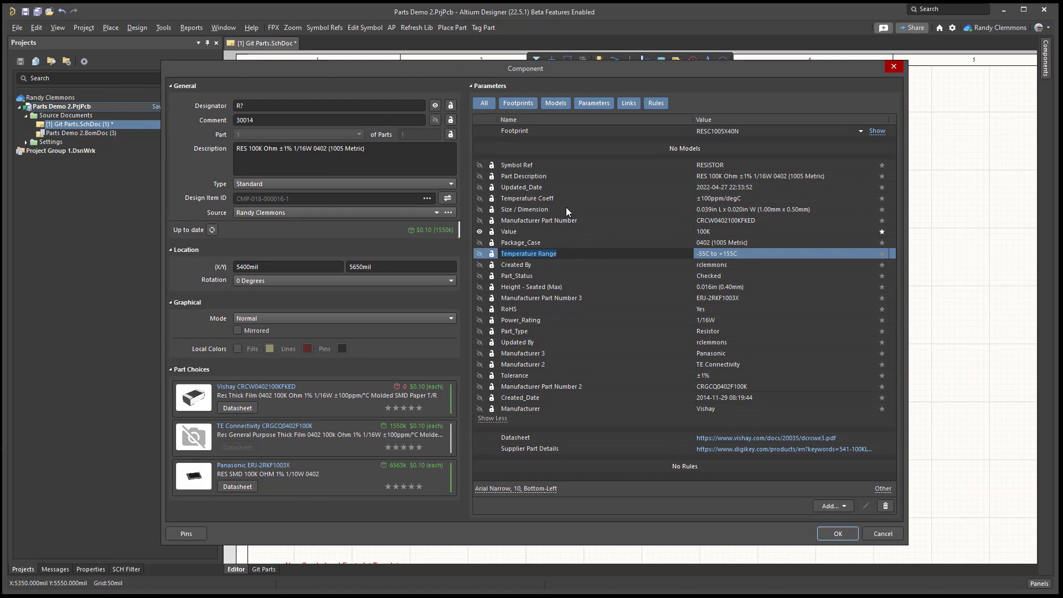
# Sort parameters by Name, toggle Show Less/Show More, review Manufacturer entries, and accept with OK.
pyautogui.click(522, 120)
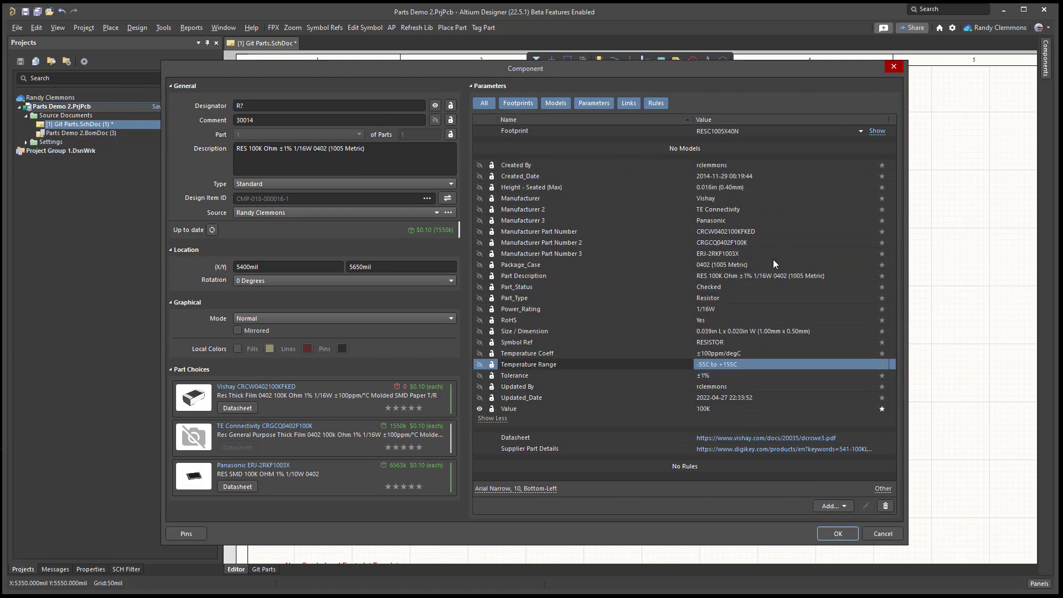
pyautogui.doubleClick(574, 265)
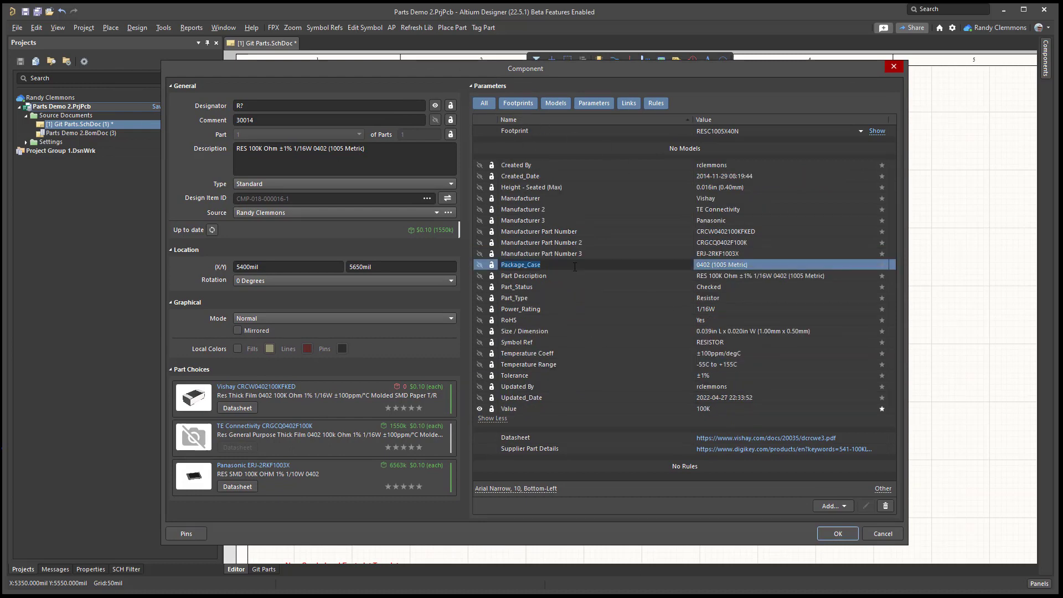
pyautogui.click(491, 418)
pyautogui.click(494, 176)
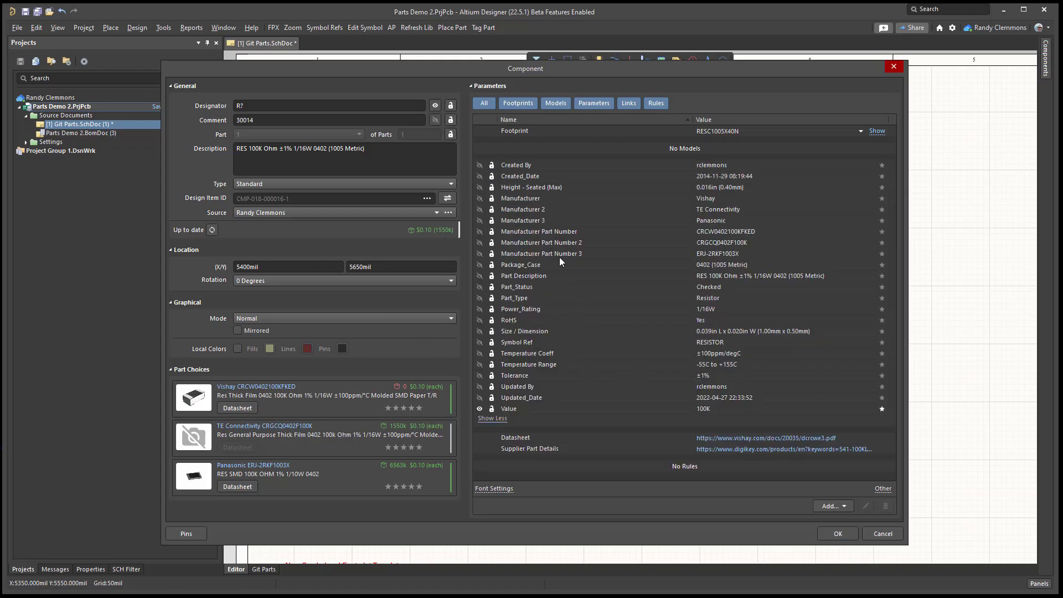
pyautogui.click(530, 200)
pyautogui.click(539, 232)
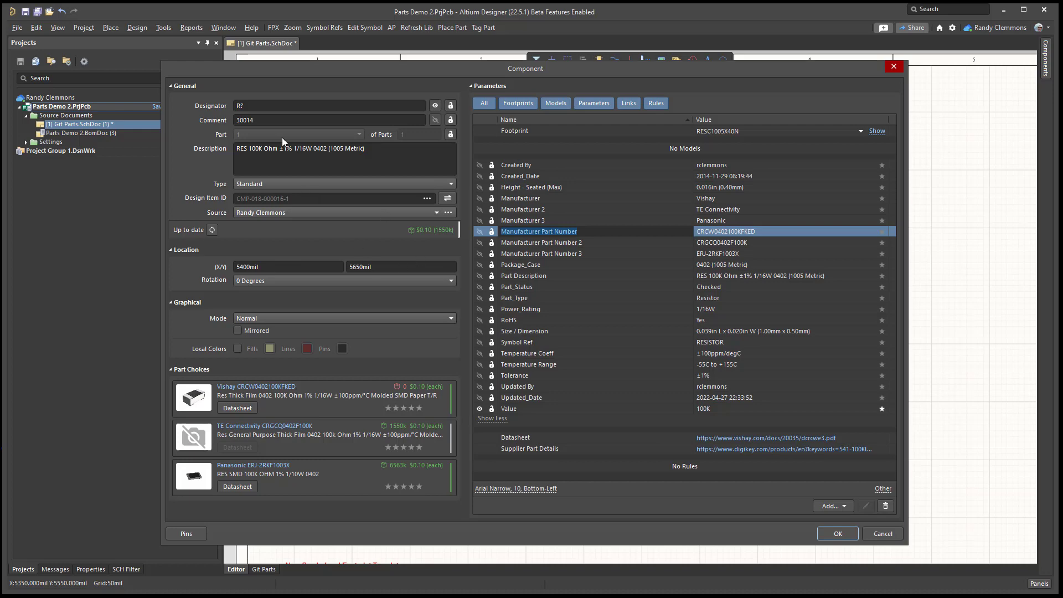
pyautogui.click(881, 532)
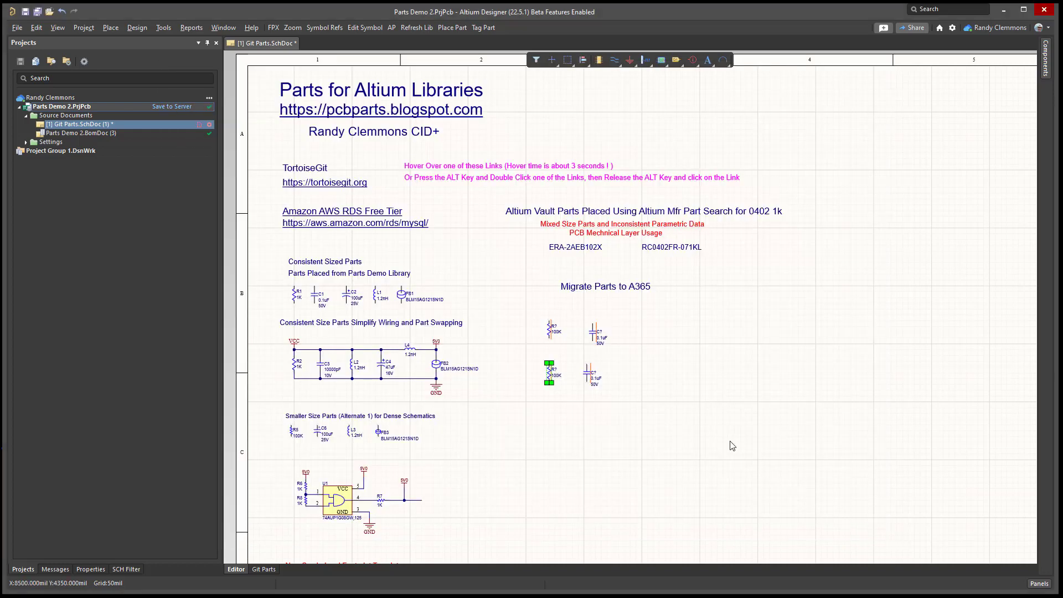
# Place the migrated resistor below, compare the database resistor's full parameters, then open the migrated one's properties.
pyautogui.click(550, 376)
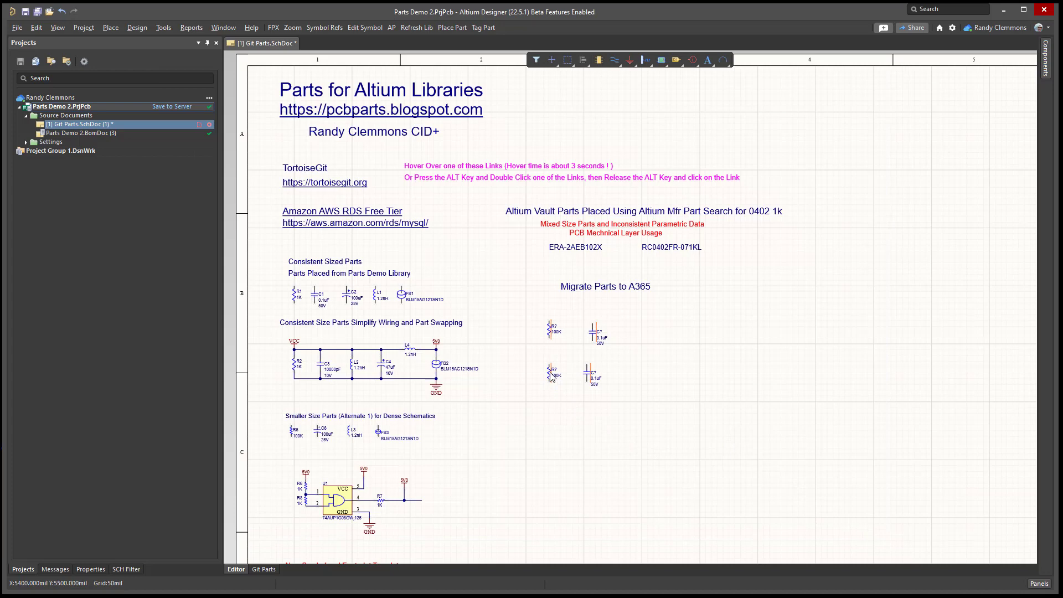
pyautogui.doubleClick(552, 330)
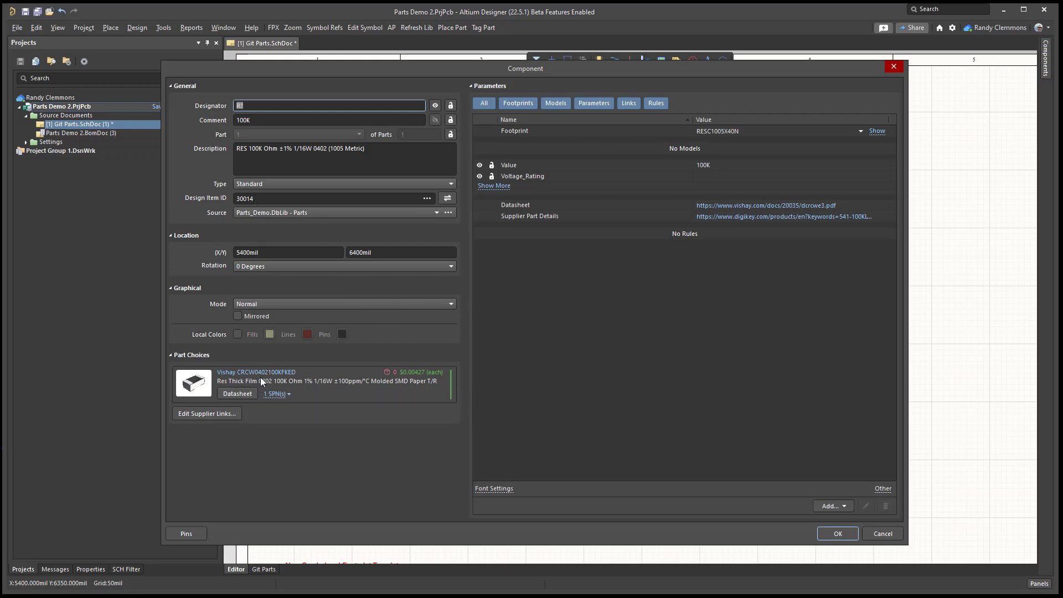
pyautogui.click(502, 187)
pyautogui.click(502, 186)
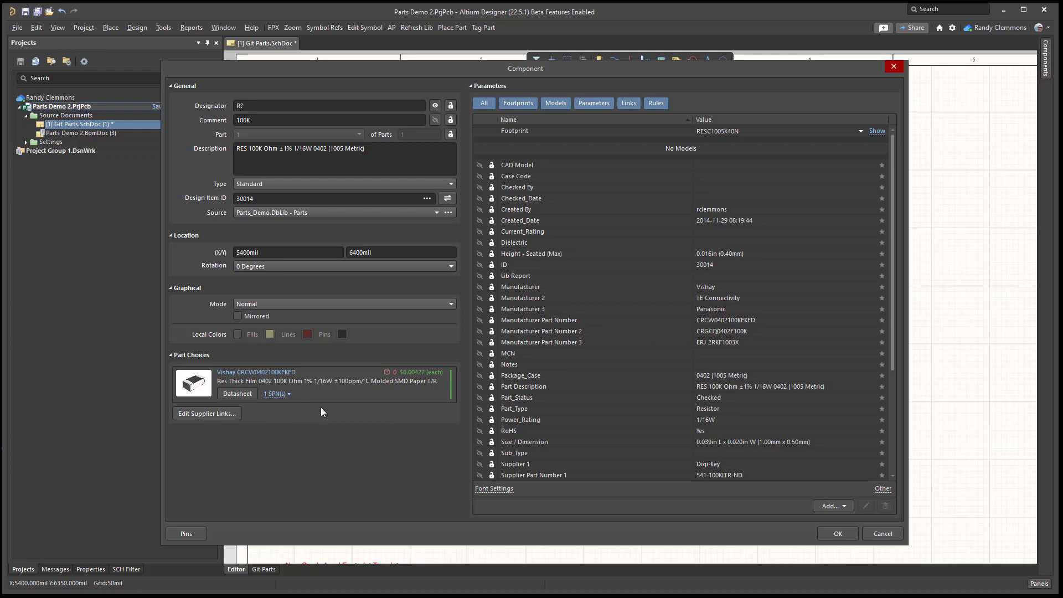
pyautogui.click(895, 66)
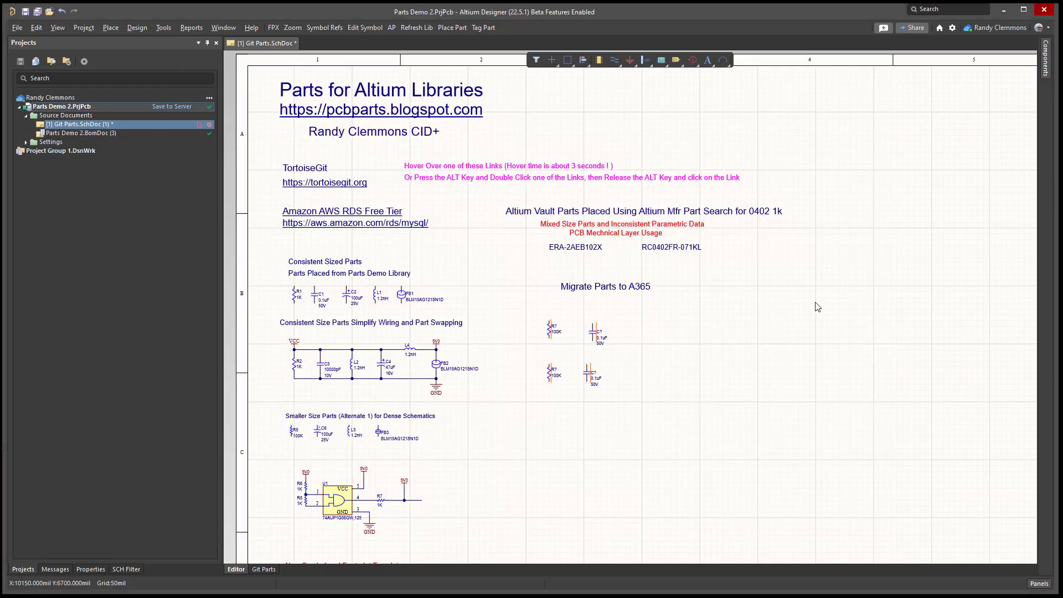
pyautogui.doubleClick(549, 373)
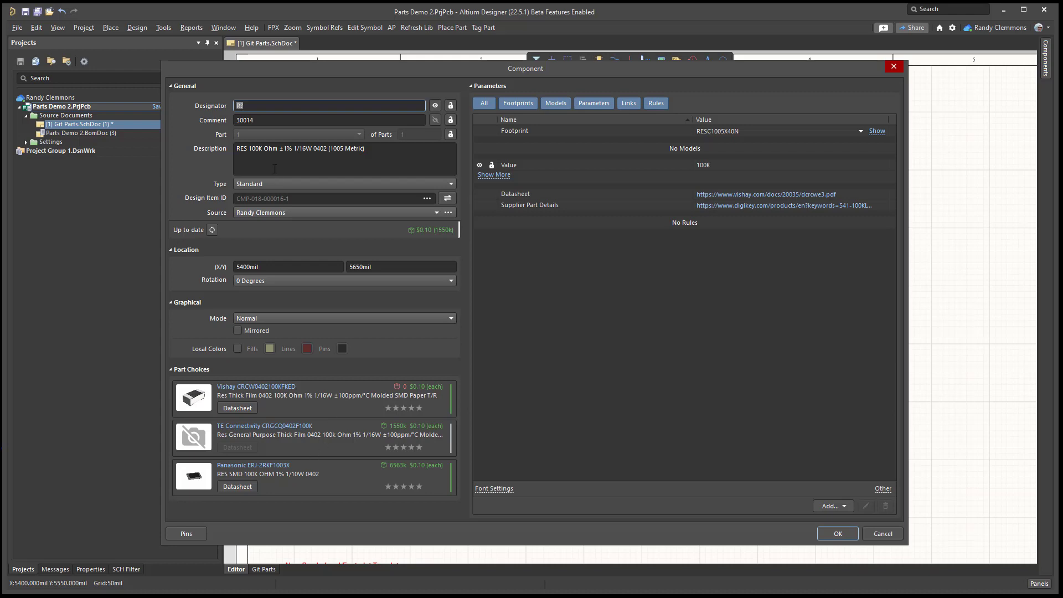
pyautogui.click(894, 67)
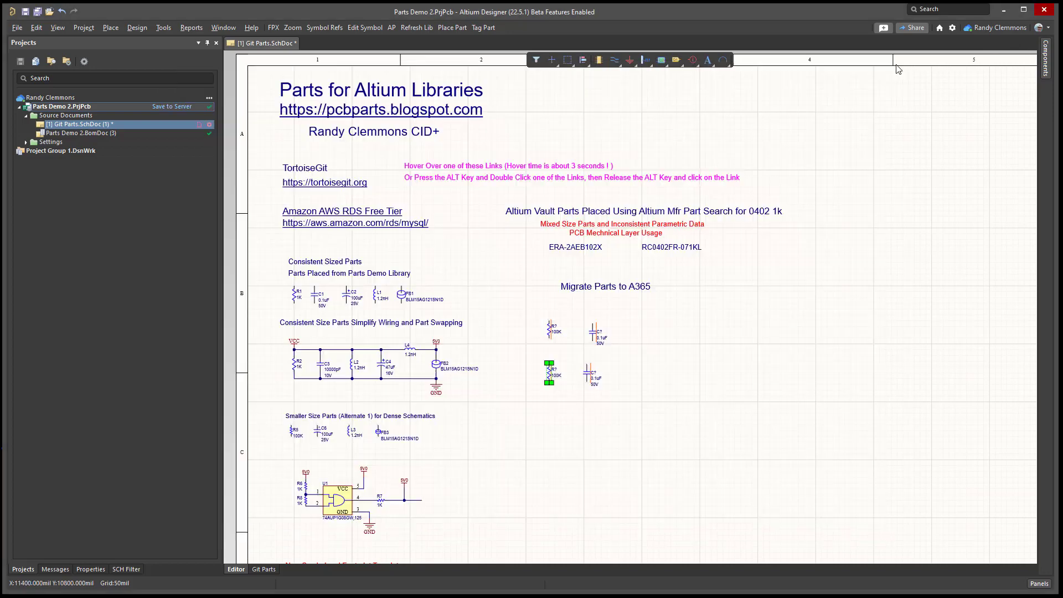
pyautogui.click(701, 328)
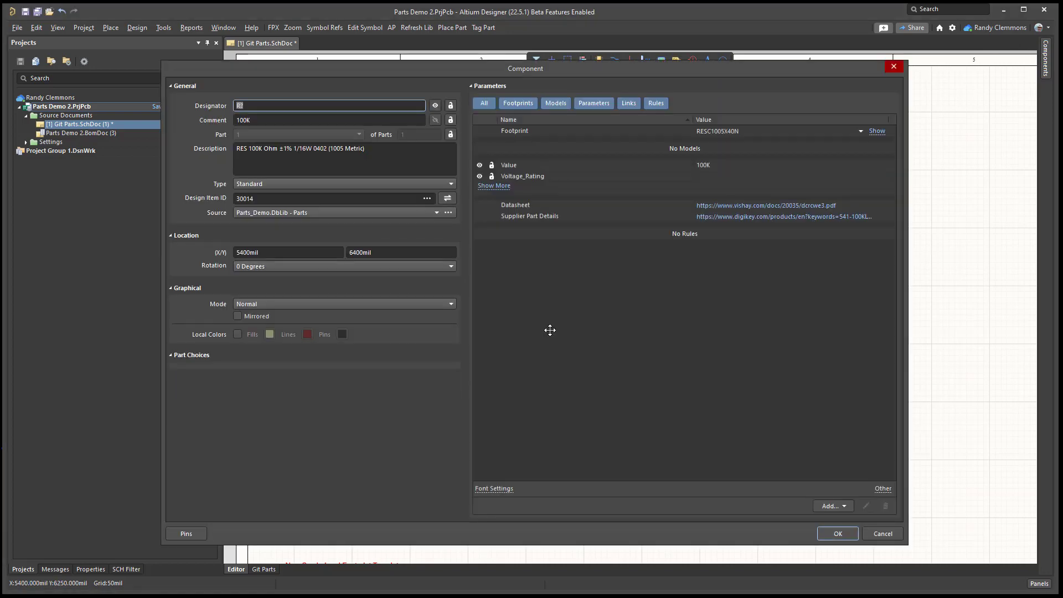
pyautogui.doubleClick(547, 328)
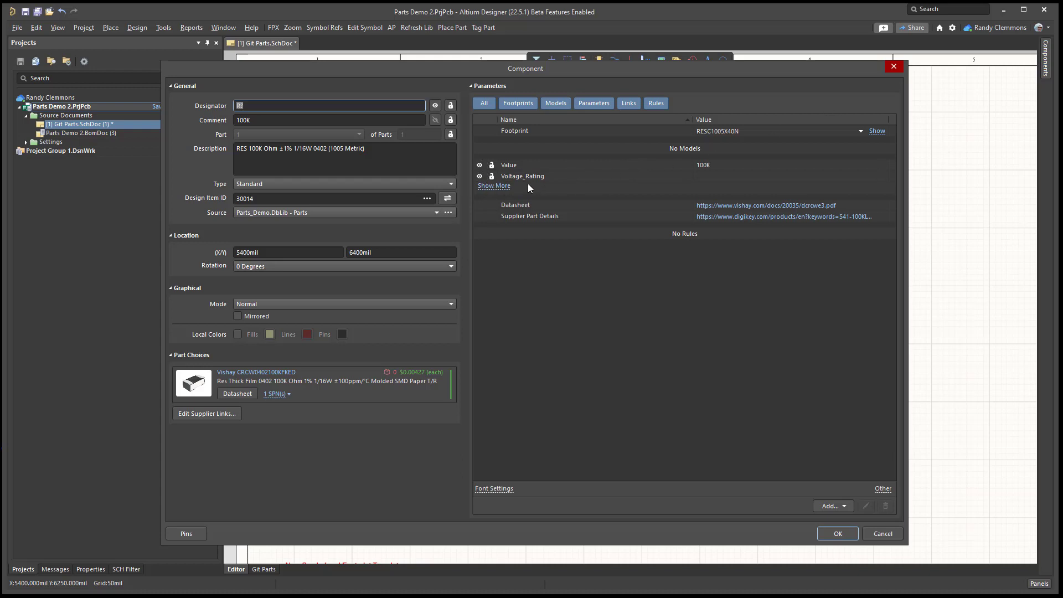
pyautogui.click(895, 67)
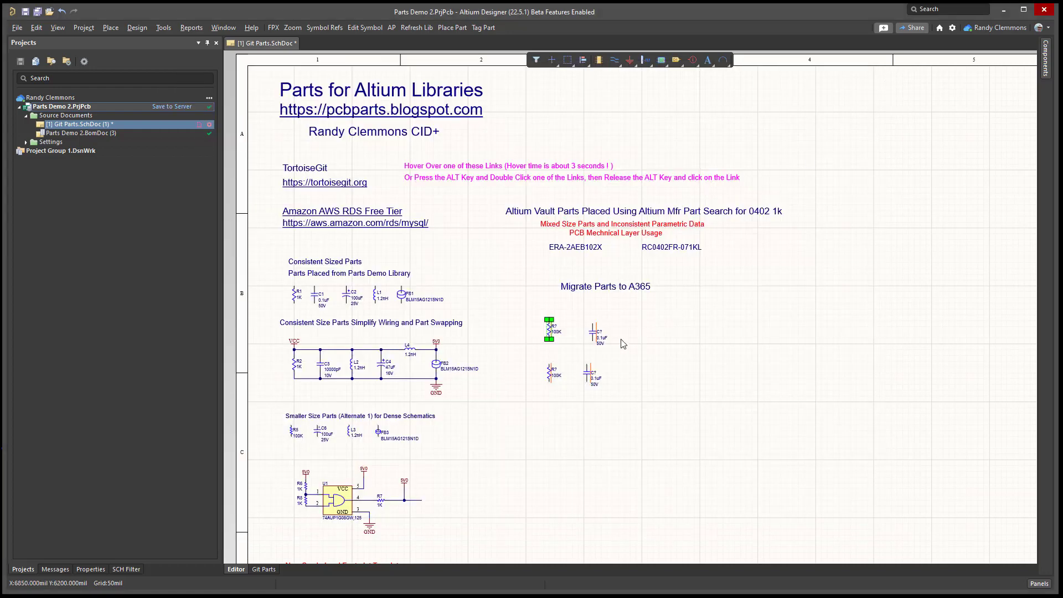
pyautogui.doubleClick(587, 378)
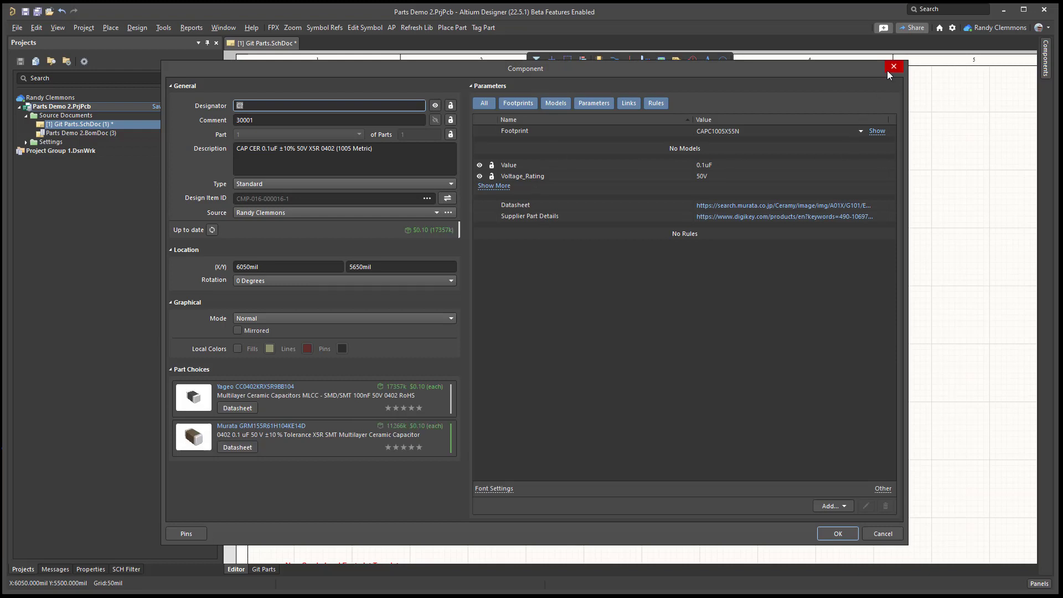
pyautogui.click(494, 186)
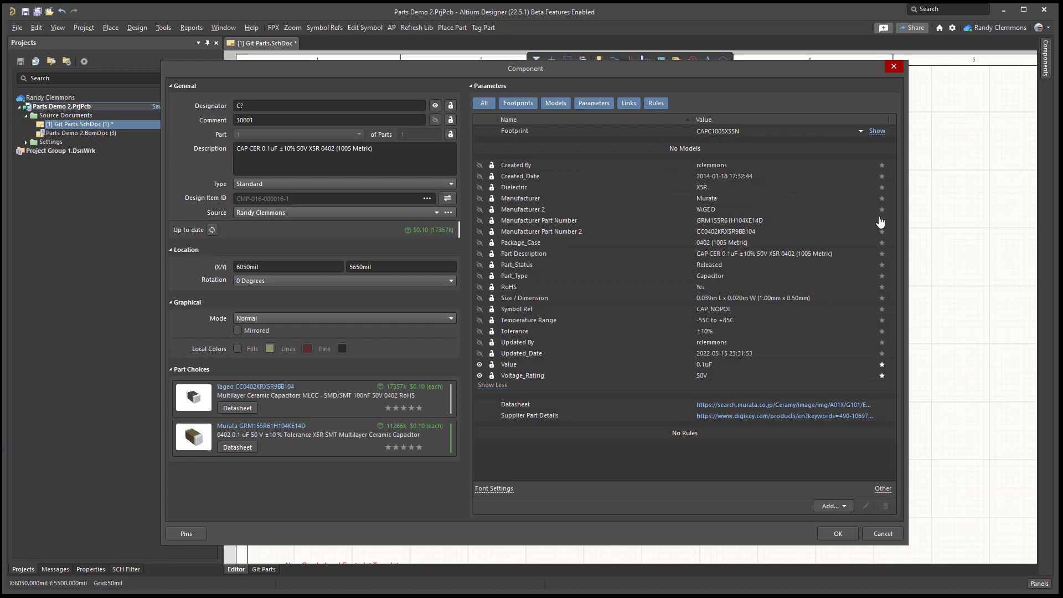
pyautogui.click(894, 67)
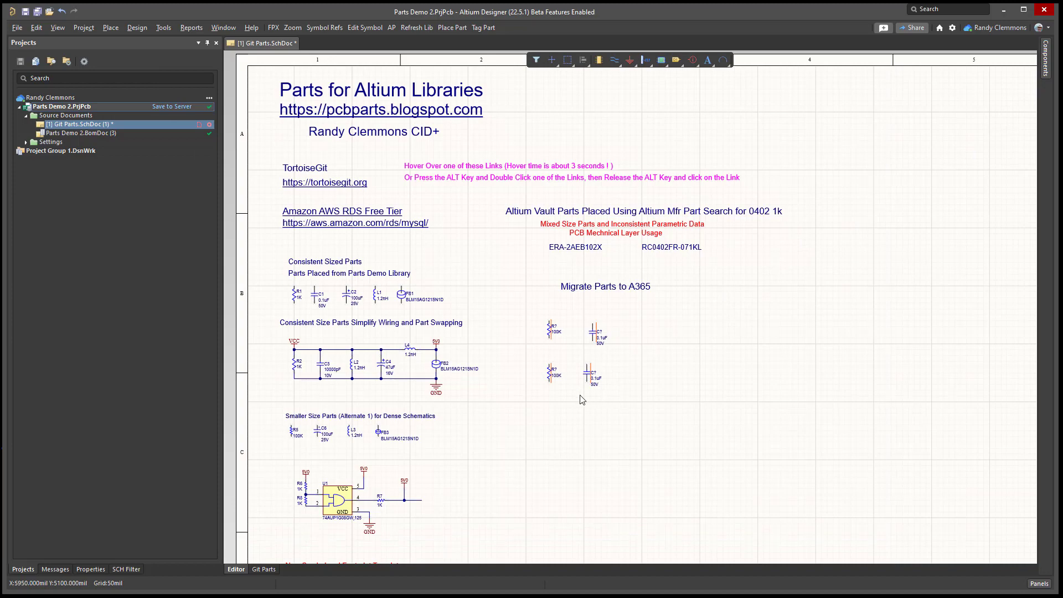
# Nudge the lower 0.1uF capacitor one grid step right and down.
pyautogui.keyDown('ctrl'); pyautogui.scroll(3, 578, 392); pyautogui.keyUp('ctrl')
pyautogui.moveTo(617, 340); pyautogui.dragTo(625, 347)
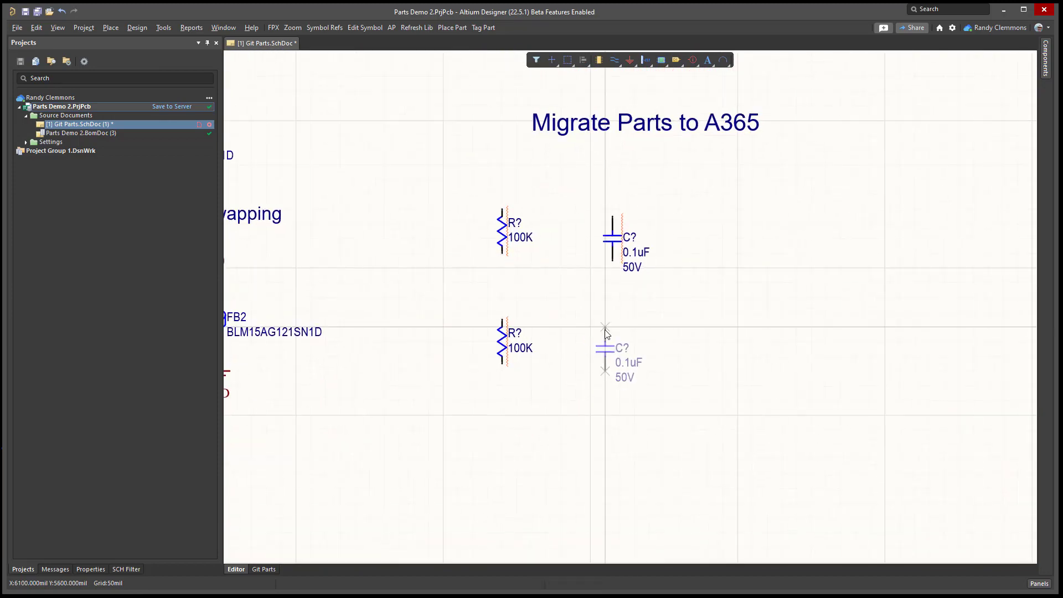
pyautogui.keyDown('ctrl'); pyautogui.scroll(-5, 659, 351); pyautogui.keyUp('ctrl')
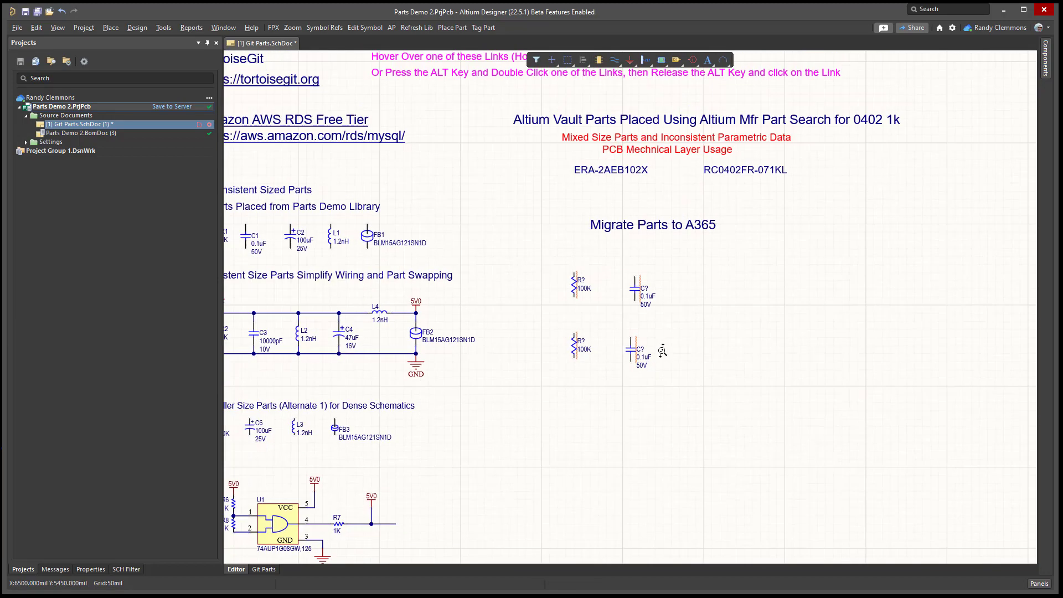
# Show the whole sheet with the Components panel open, confirming the library list unchanged.
pyautogui.moveTo(781, 314); pyautogui.dragTo(692, 288, button='right')
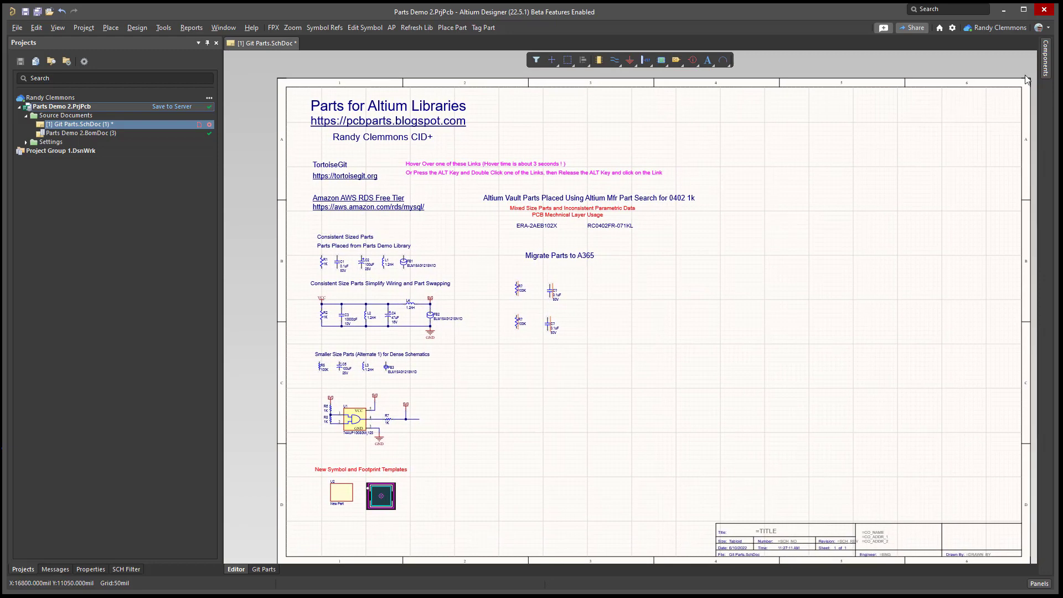
pyautogui.click(1045, 61)
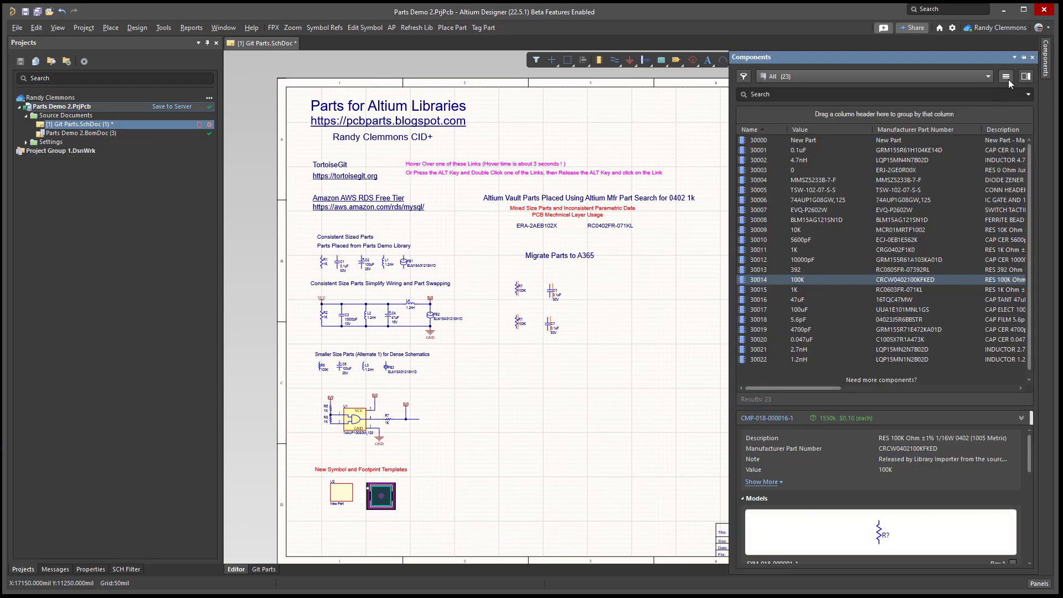
pyautogui.click(987, 76)
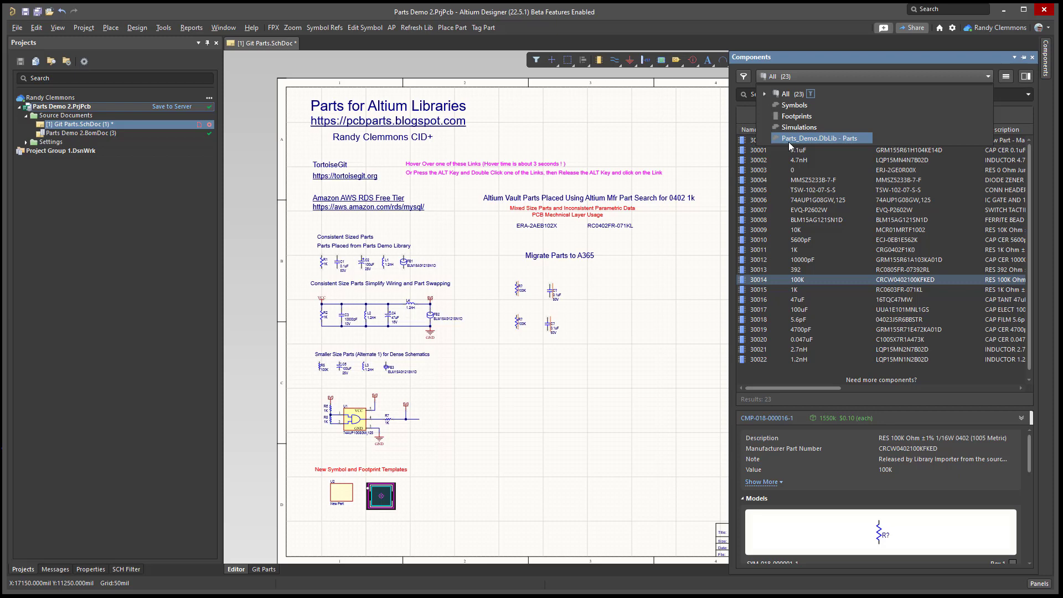
pyautogui.click(638, 382)
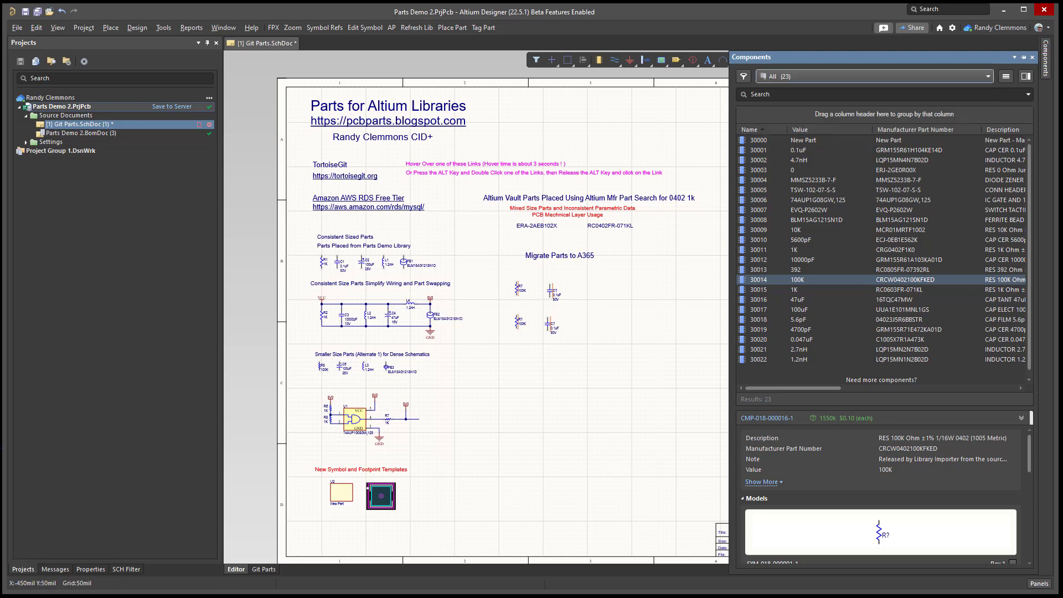
# Switch to the Parts Access form and jump to the last record, 30022.
pyautogui.hotkey('alt', 'Tab')
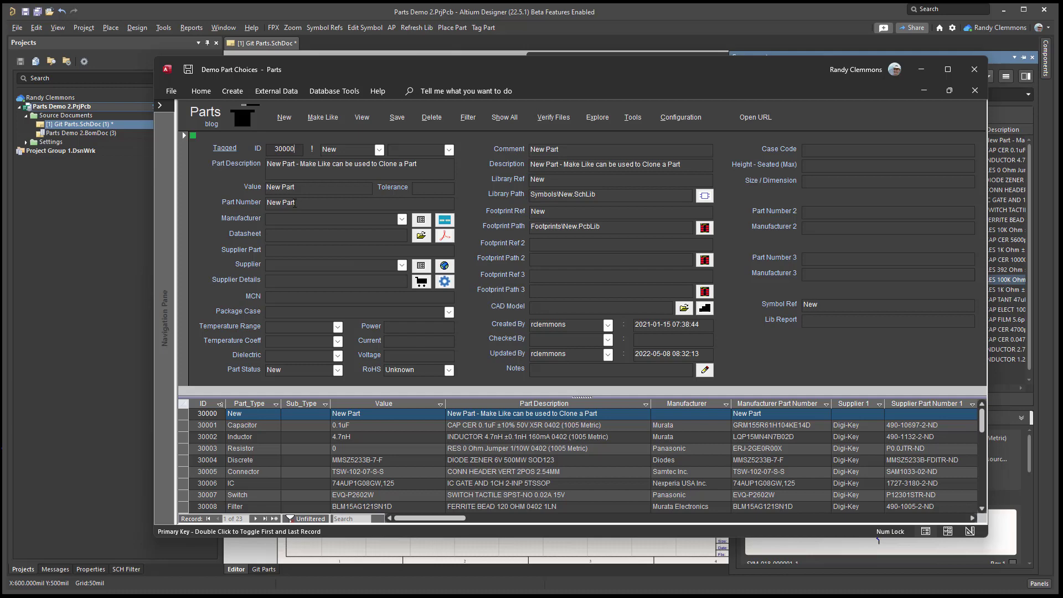
pyautogui.moveTo(347, 73); pyautogui.dragTo(308, 71)
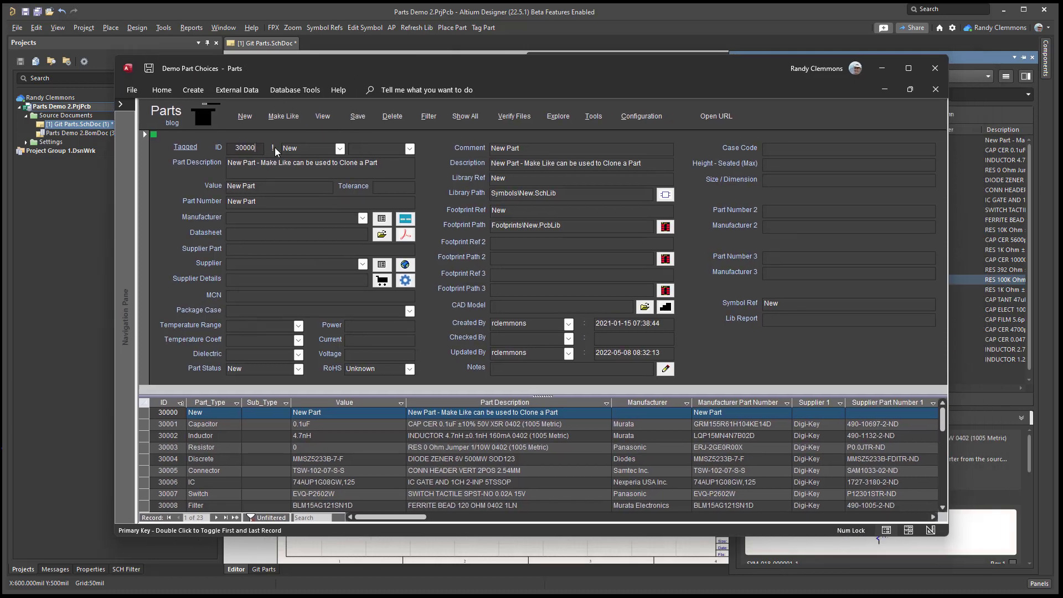
pyautogui.doubleClick(258, 147)
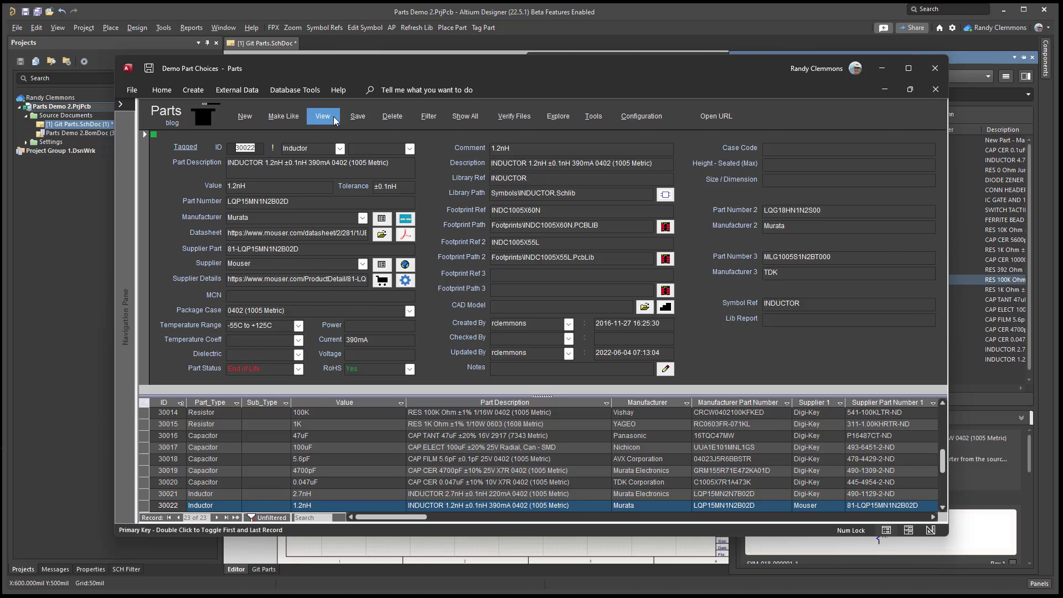
# Check the record filter settings, then open the pcbparts.blogspot.com blog via Open URL.
pyautogui.click(429, 117)
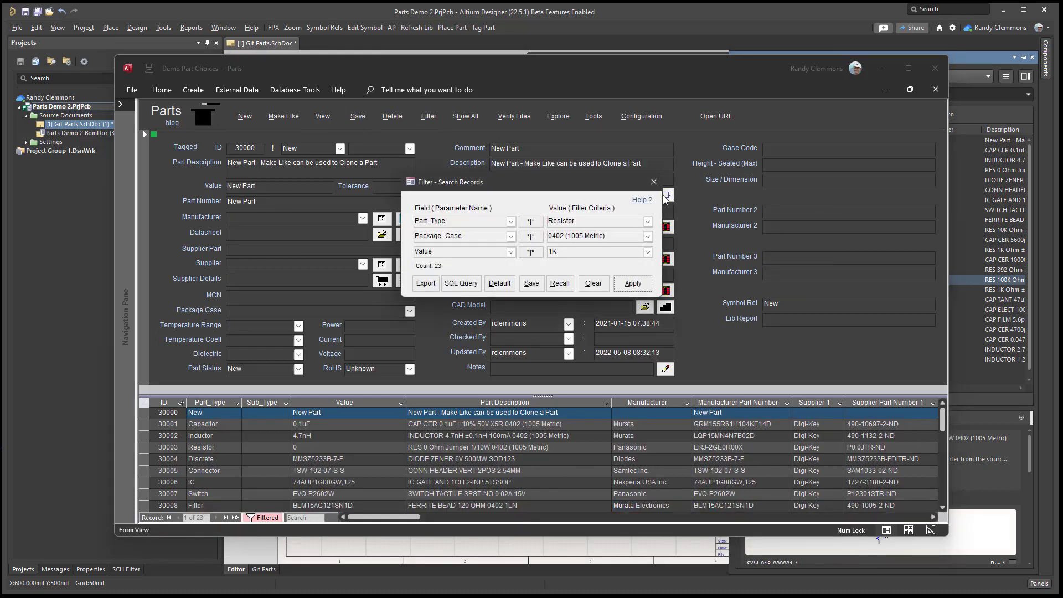
pyautogui.click(653, 182)
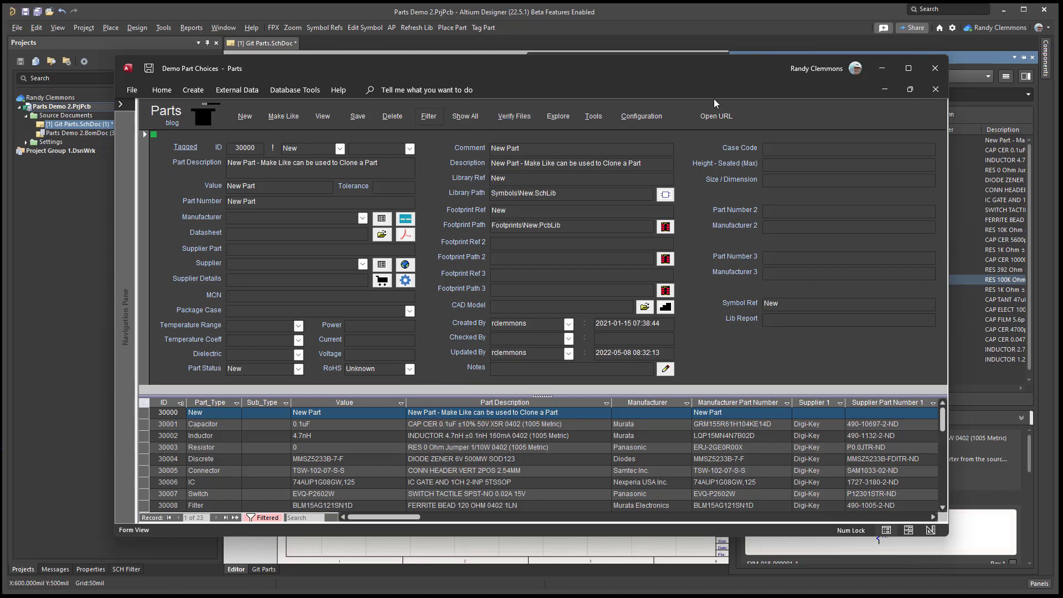
pyautogui.click(716, 115)
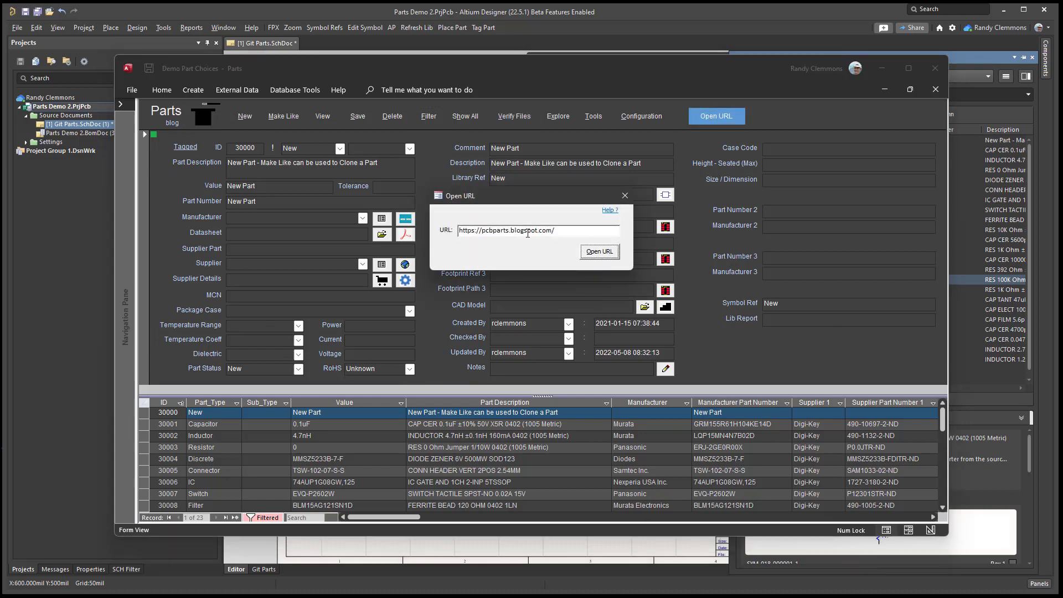
pyautogui.click(614, 252)
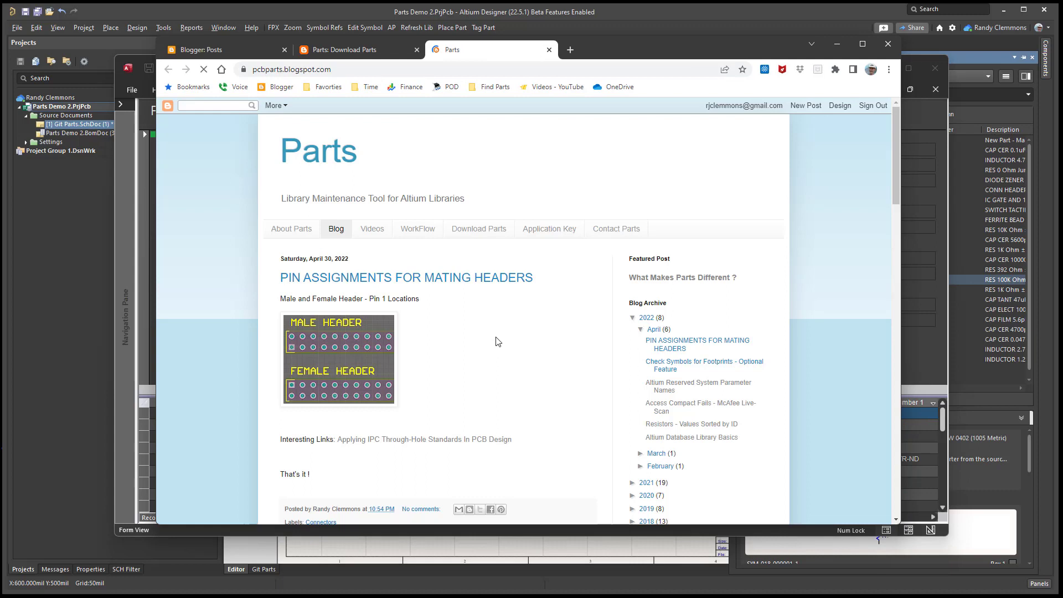